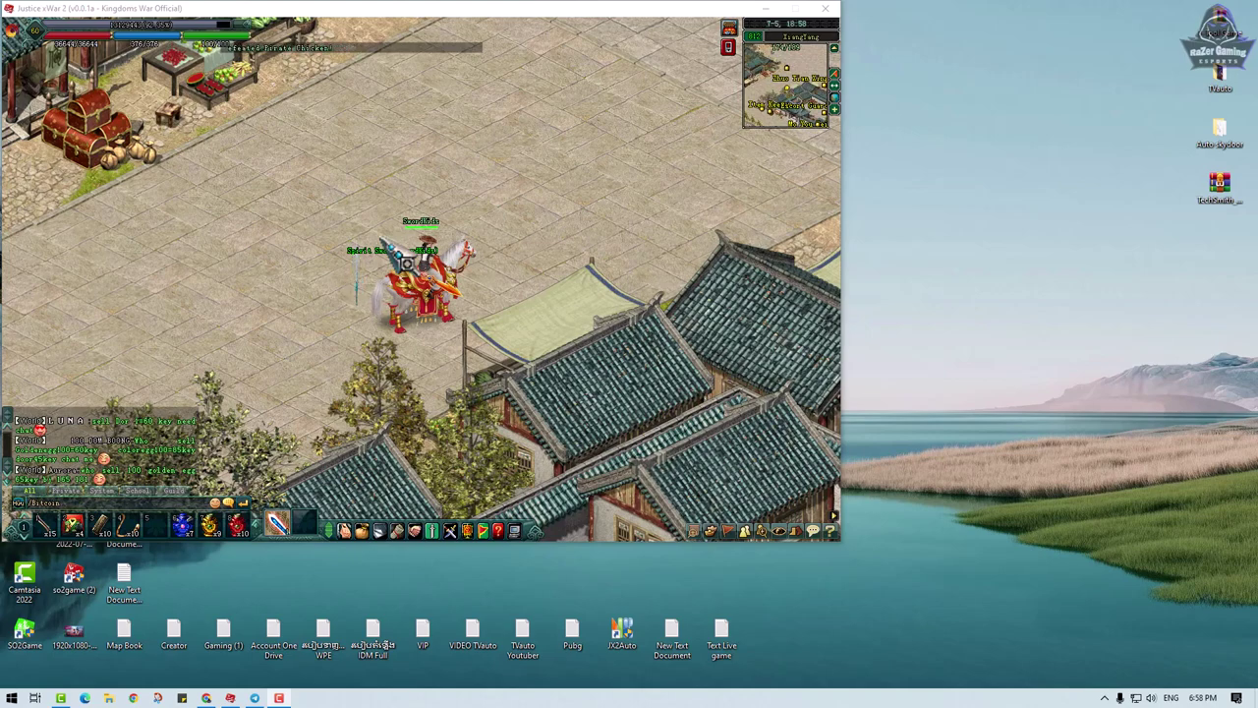
- Ride the mounted character up-right into the town plaza, then drag the game window aside
click(581, 185)
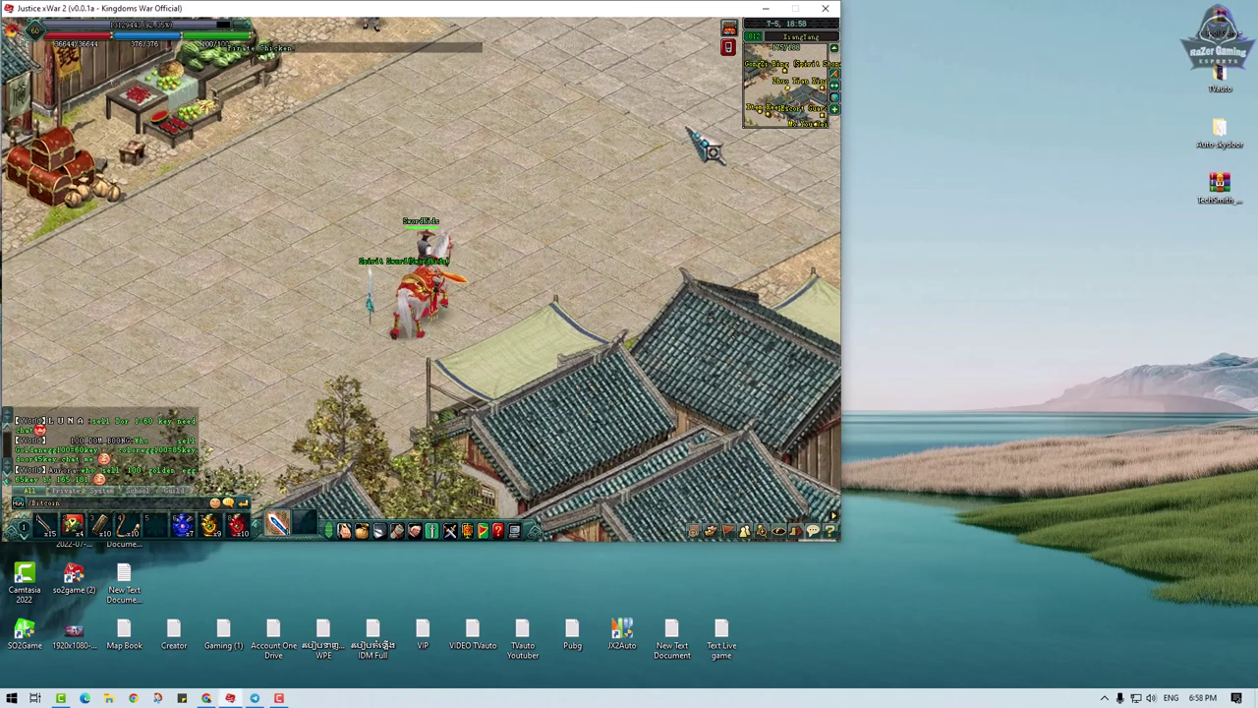
mouse_move(725, 131)
mouse_down()
mouse_move(733, 176)
mouse_move(645, 167)
mouse_move(564, 183)
mouse_up()
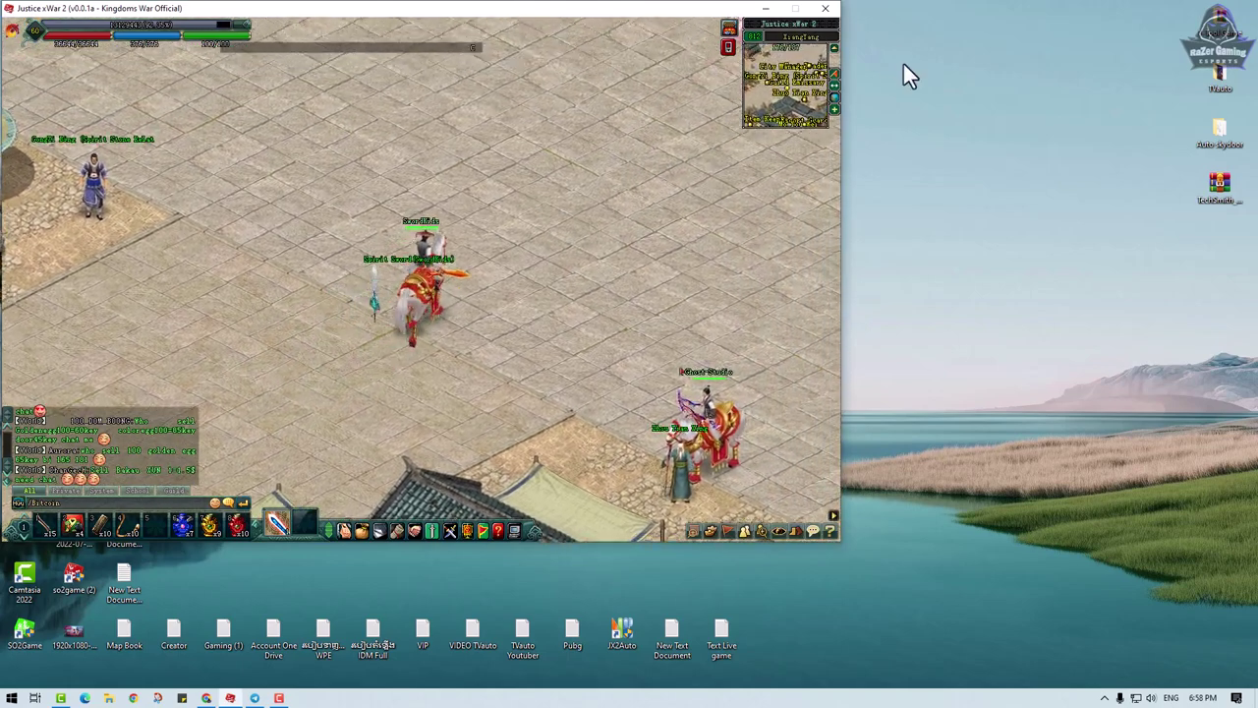
drag(423, 8, 367, 122)
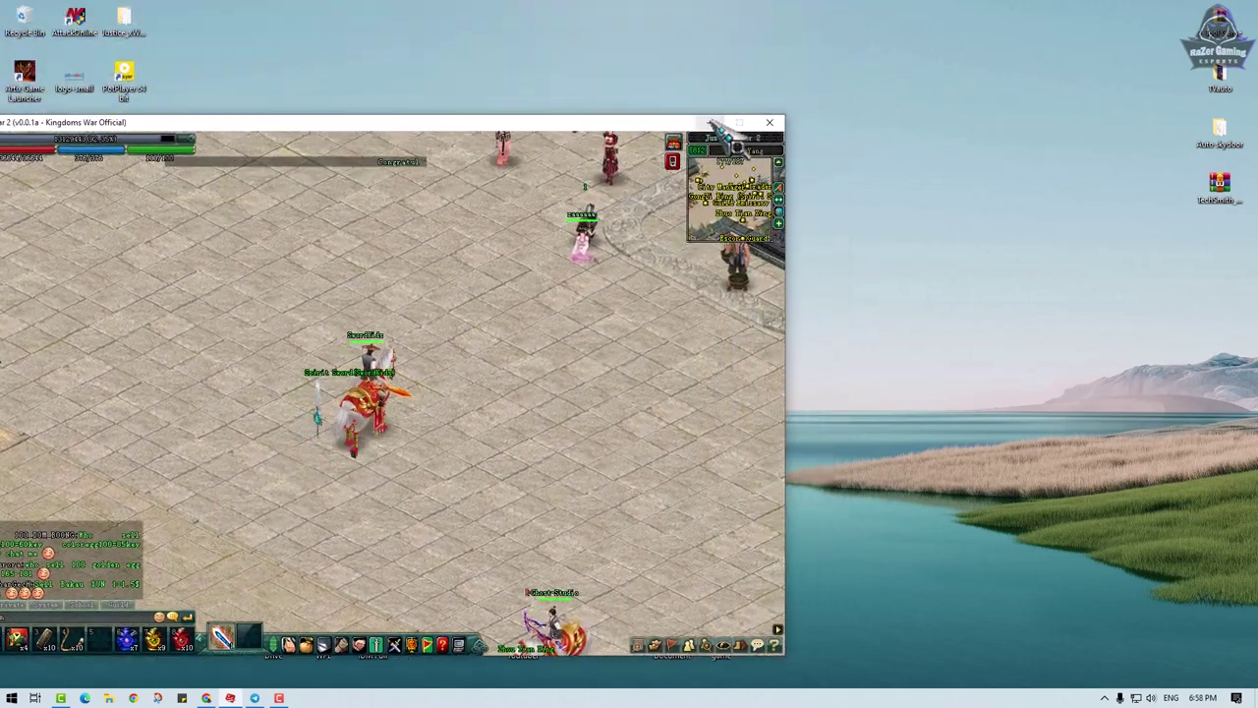
- Minimize the game and open New Text Document (3) in Notepad on the right side
click(709, 123)
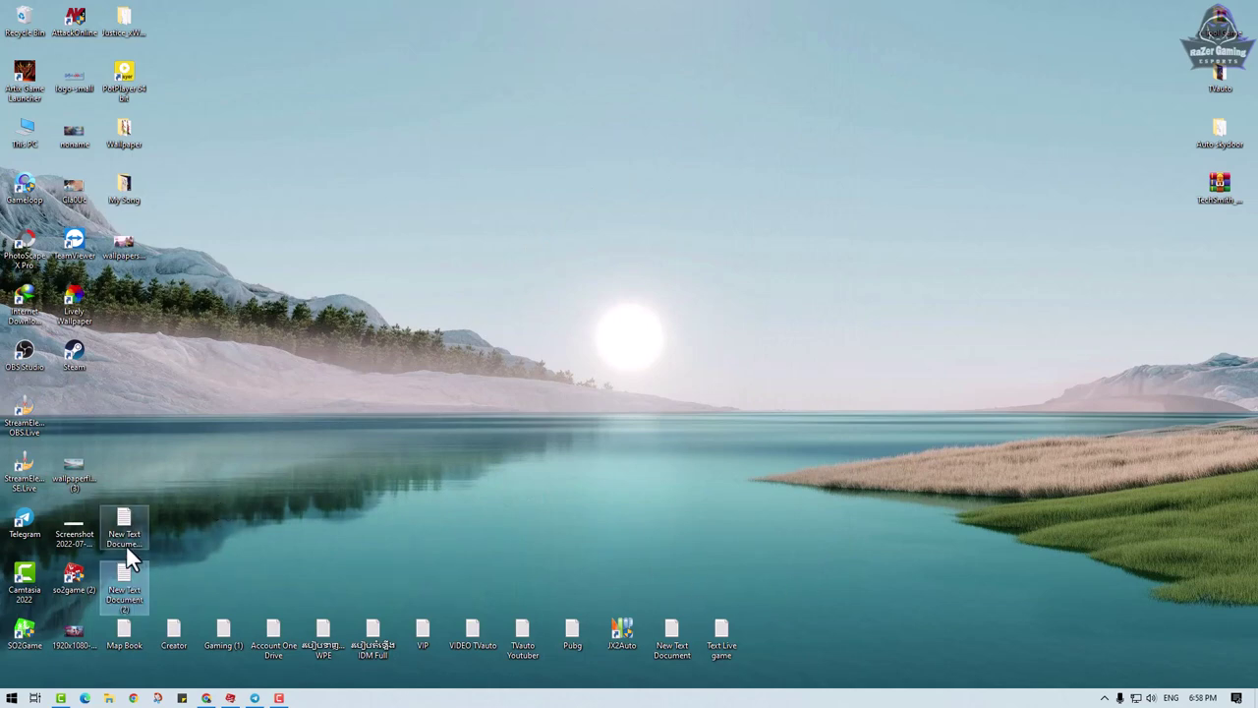
double_click(124, 578)
drag(338, 282, 1073, 311)
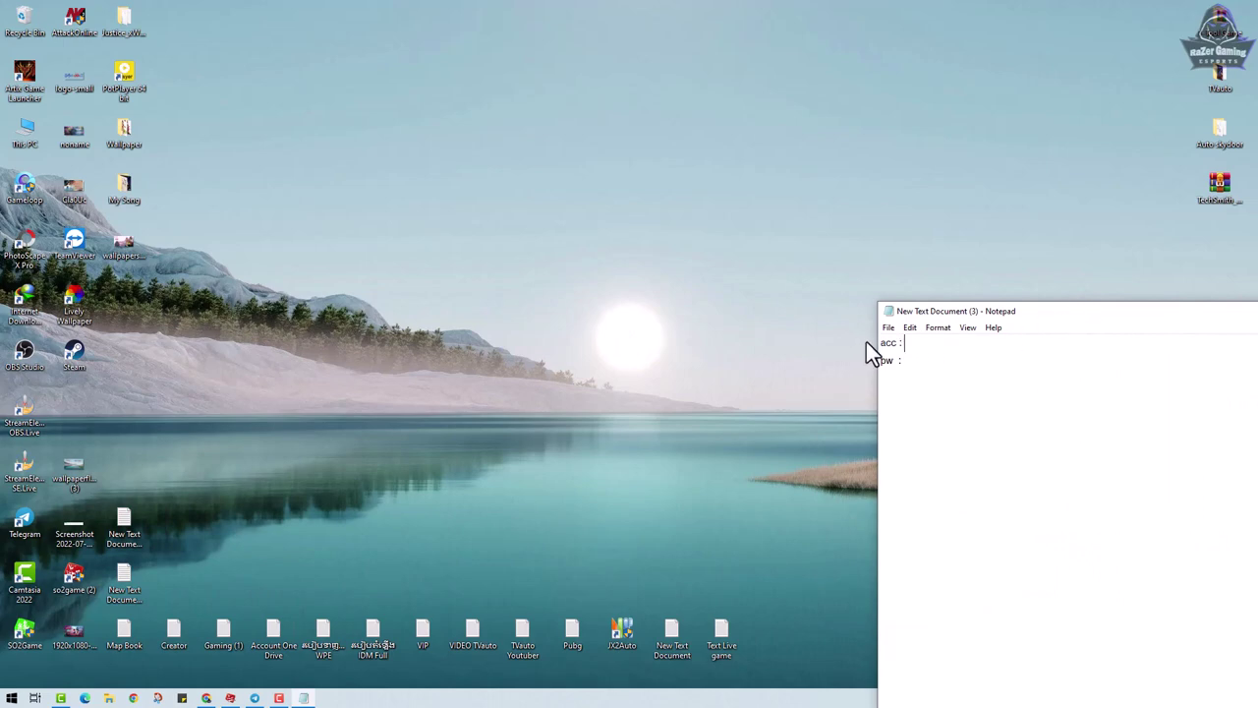
- Retype the account label in the note as 'AScc :' and move to the pw line
double_click(887, 342)
text(ASc)
click(493, 412)
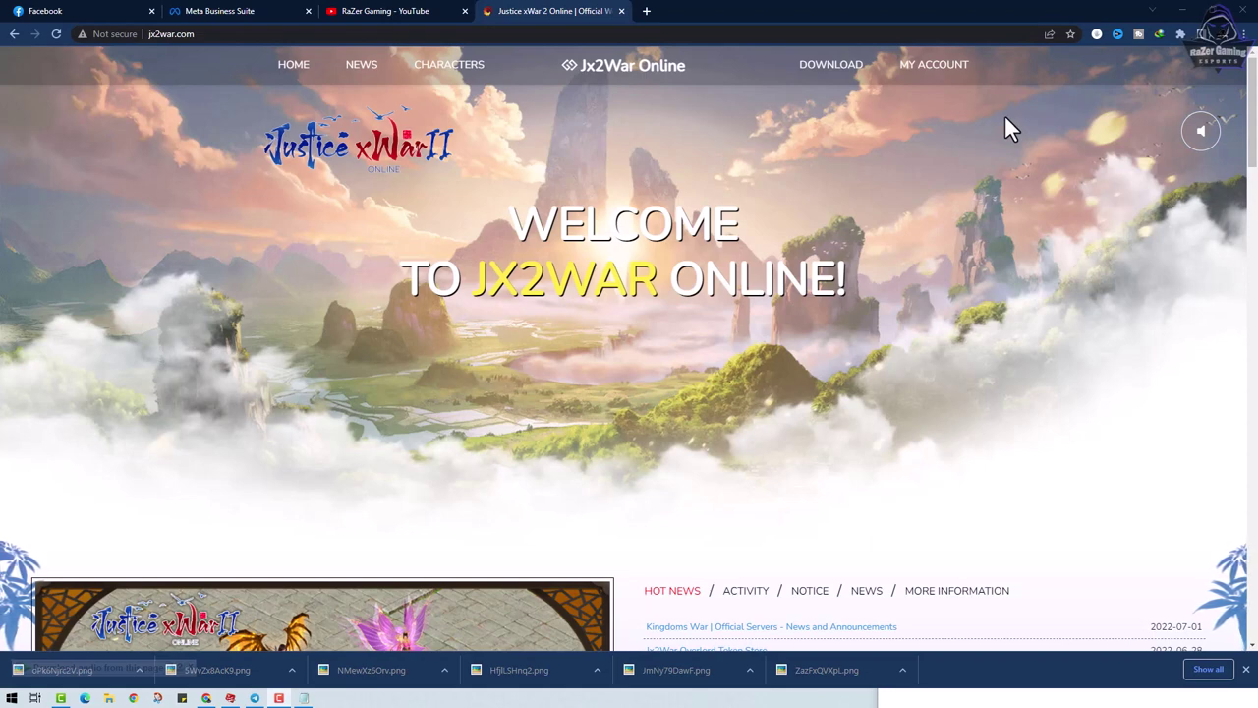
- Log out of the current jx2war.com web account, mute the site music, and open LOGIN
click(933, 87)
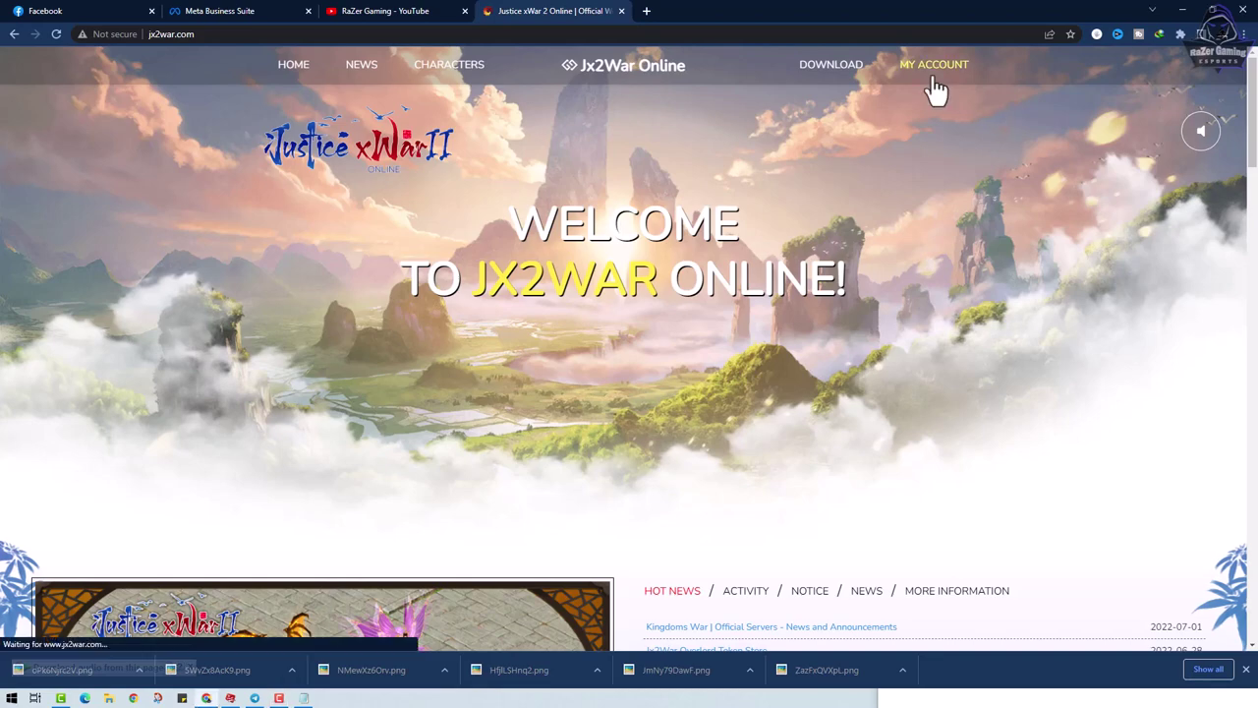
click(980, 67)
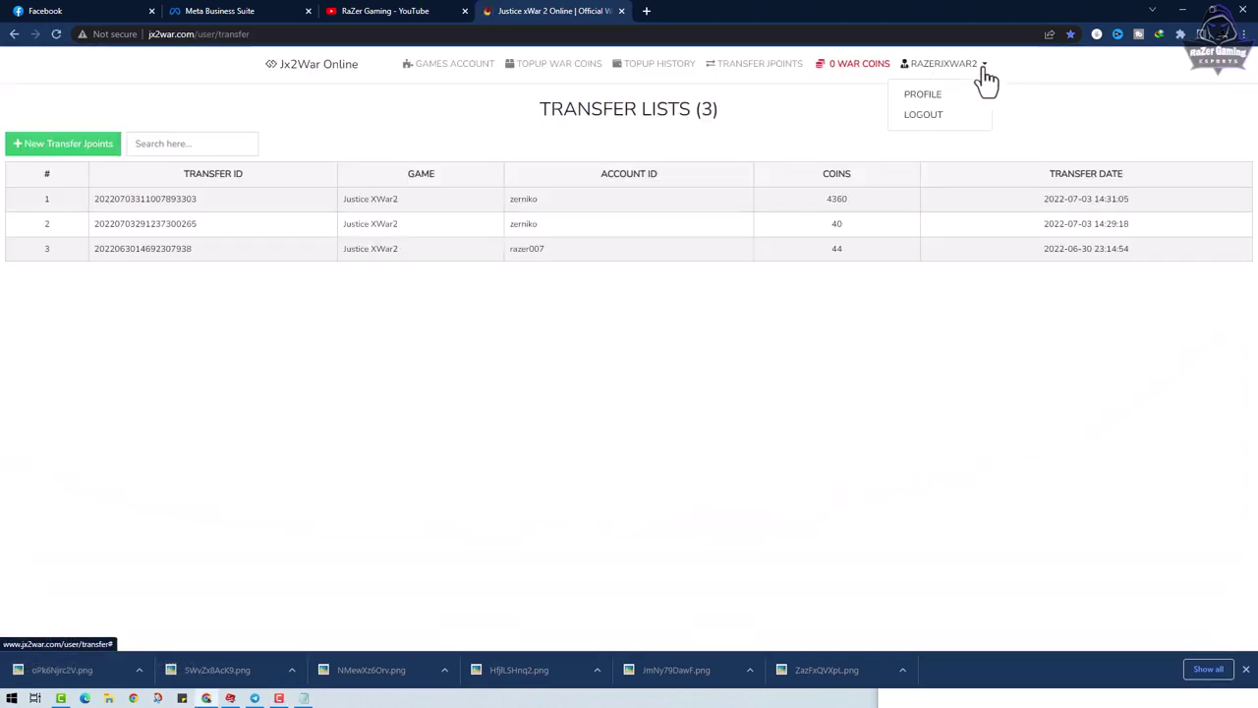
click(926, 116)
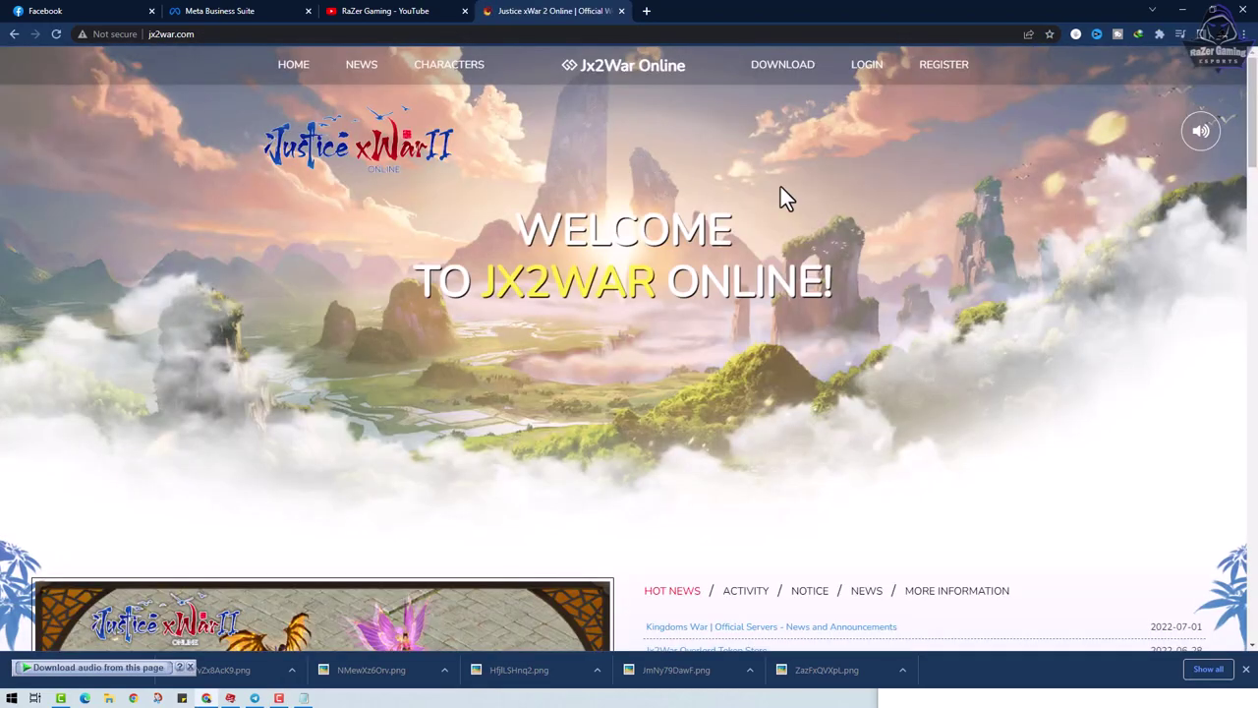
click(1200, 134)
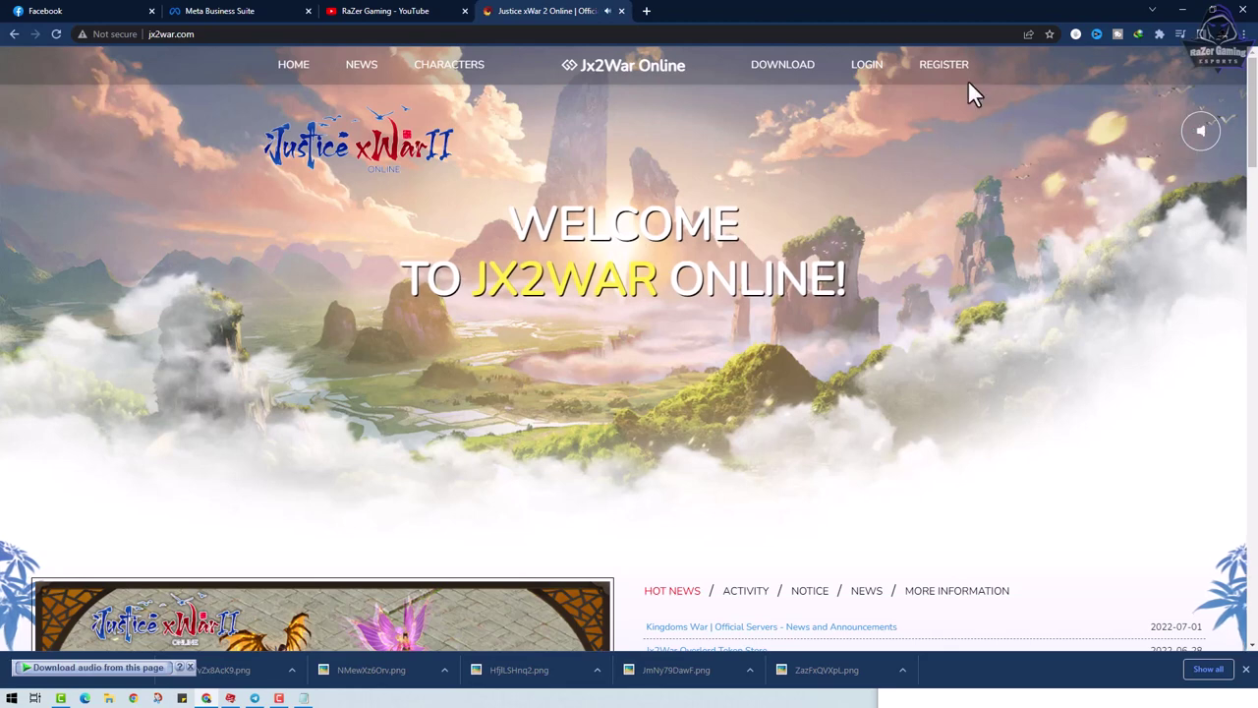
click(862, 74)
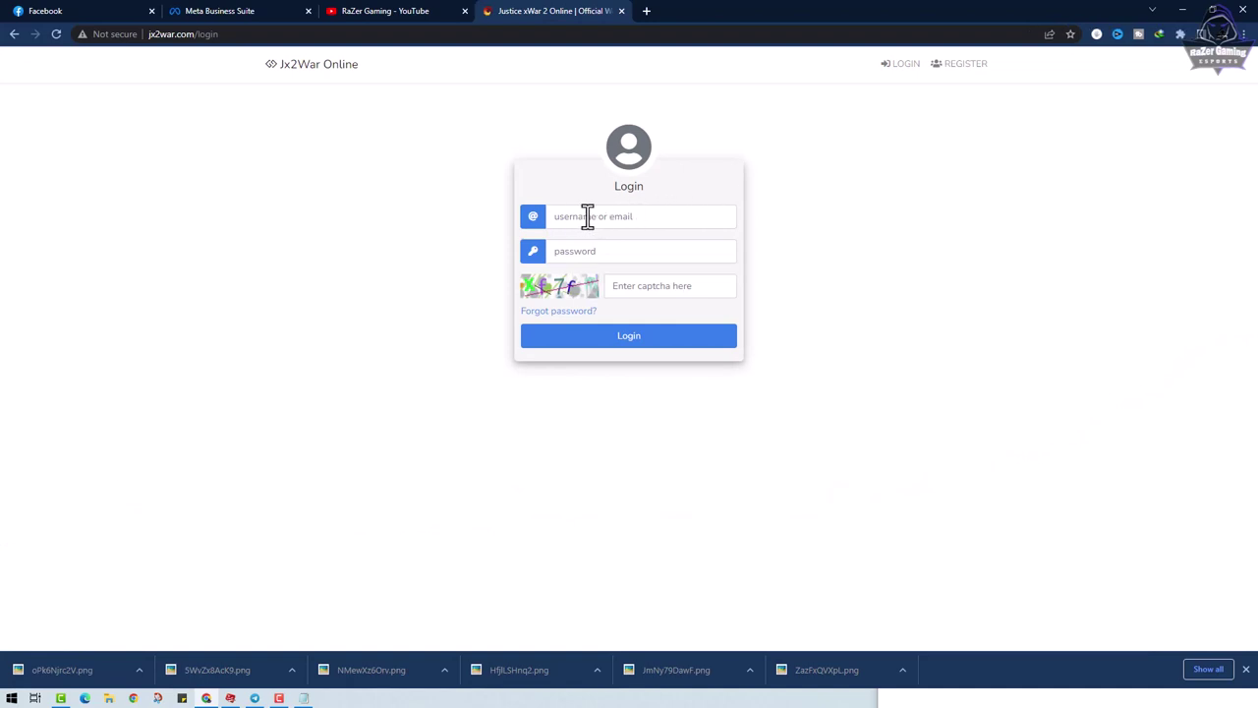
- Sign in with the saved username, password and captcha, landing on the Transfer Lists page
click(581, 216)
click(563, 251)
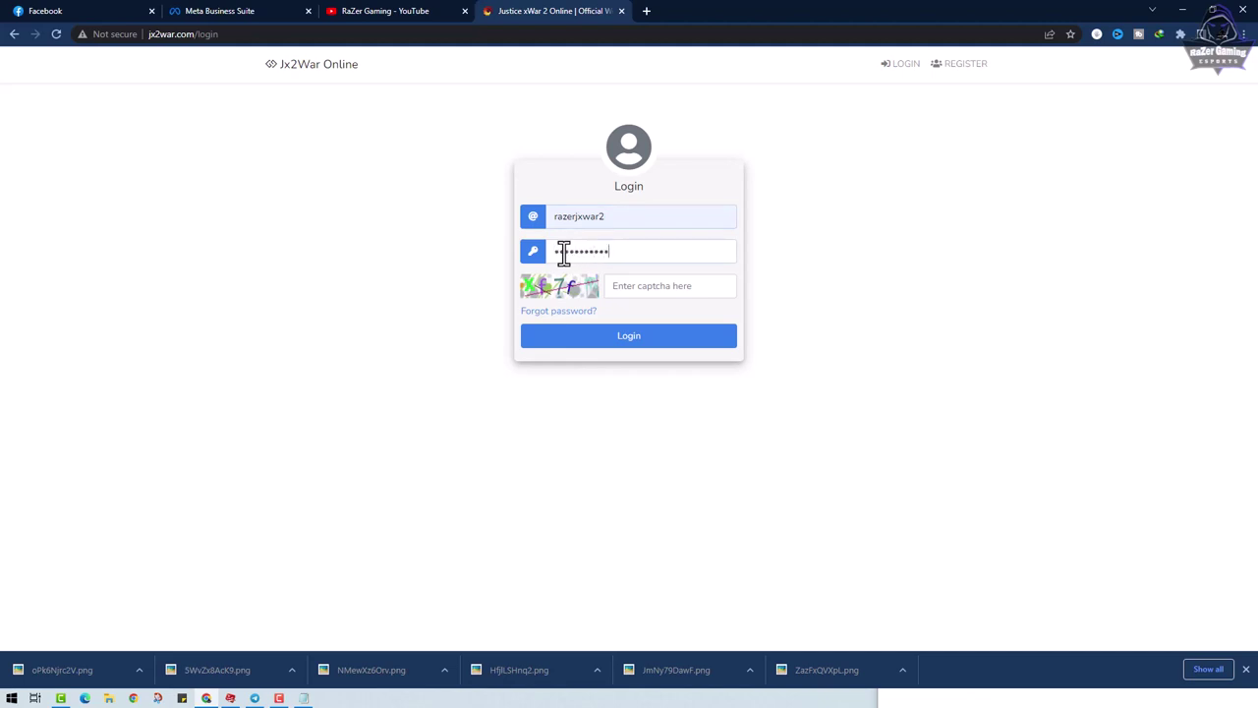
click(624, 283)
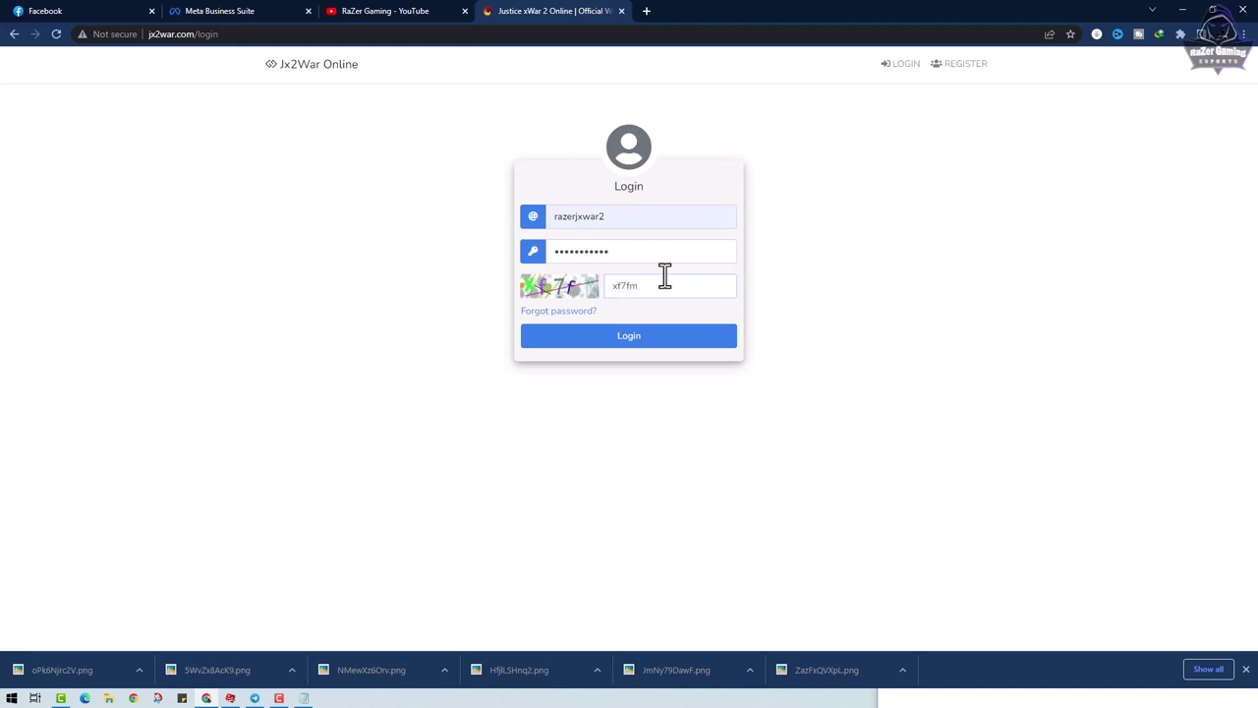
click(630, 339)
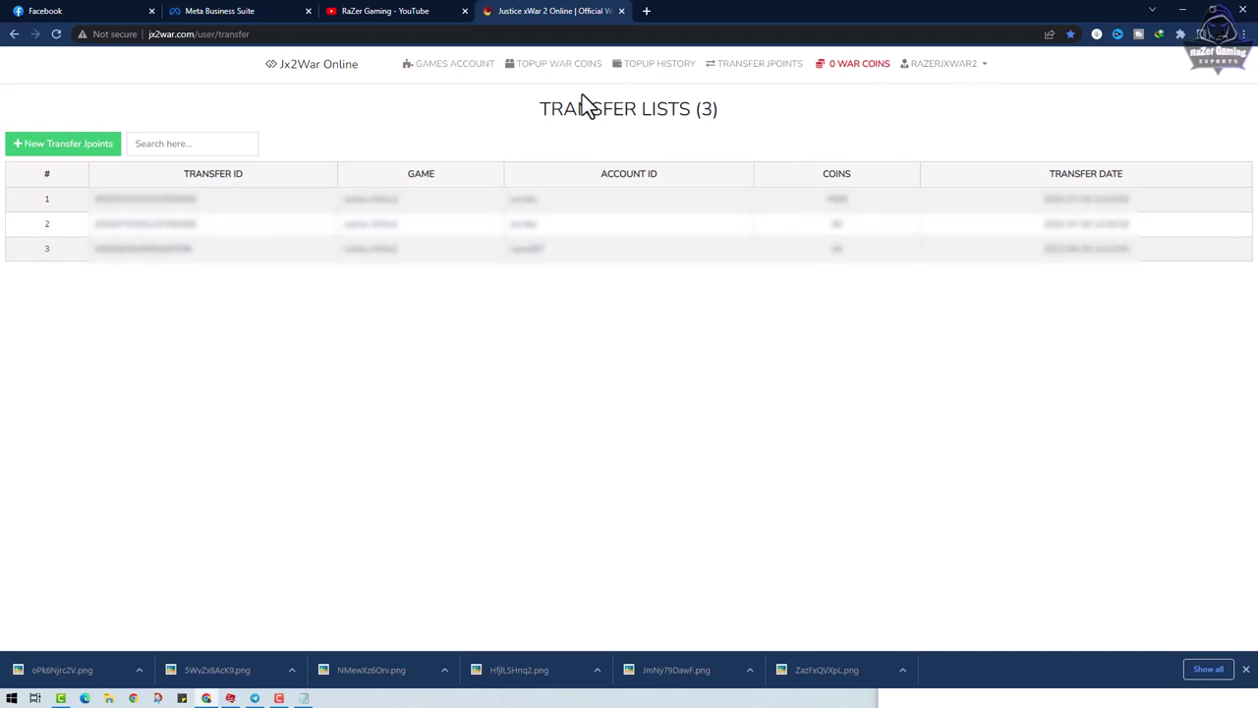
- Open GAMES ACCOUNT to list both game accounts, then restore the browser to a smaller window
click(443, 69)
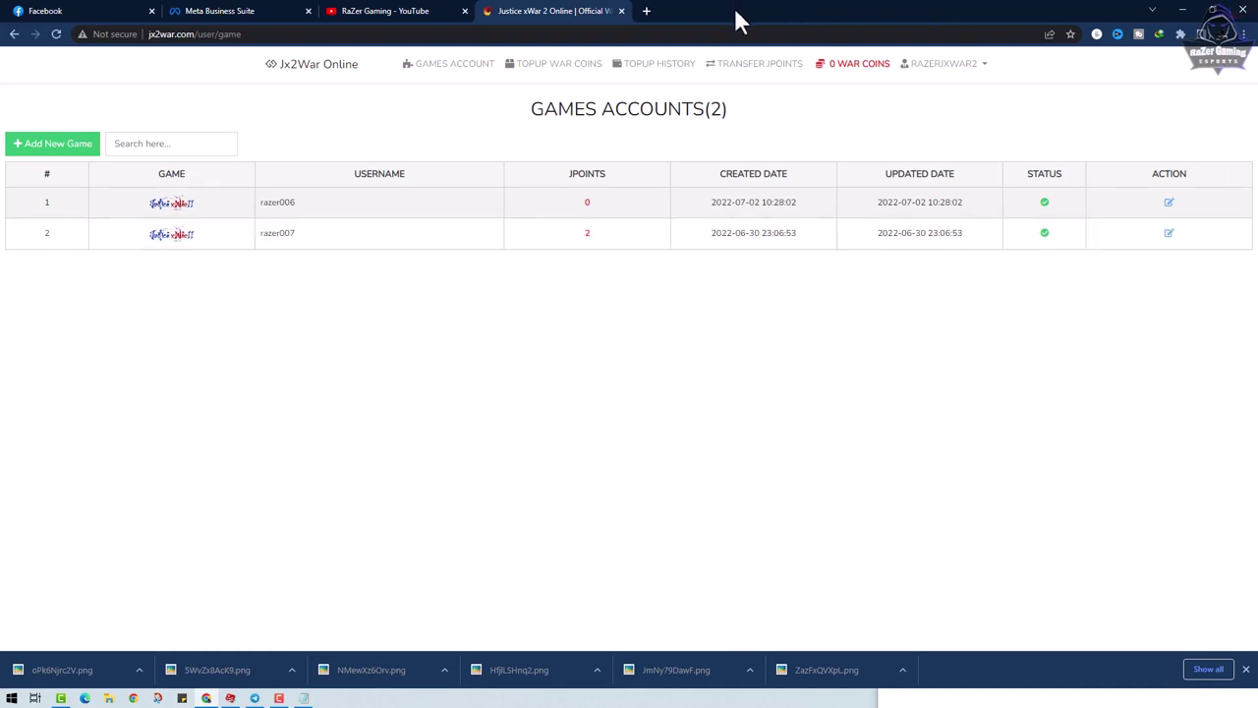
drag(736, 18, 415, 65)
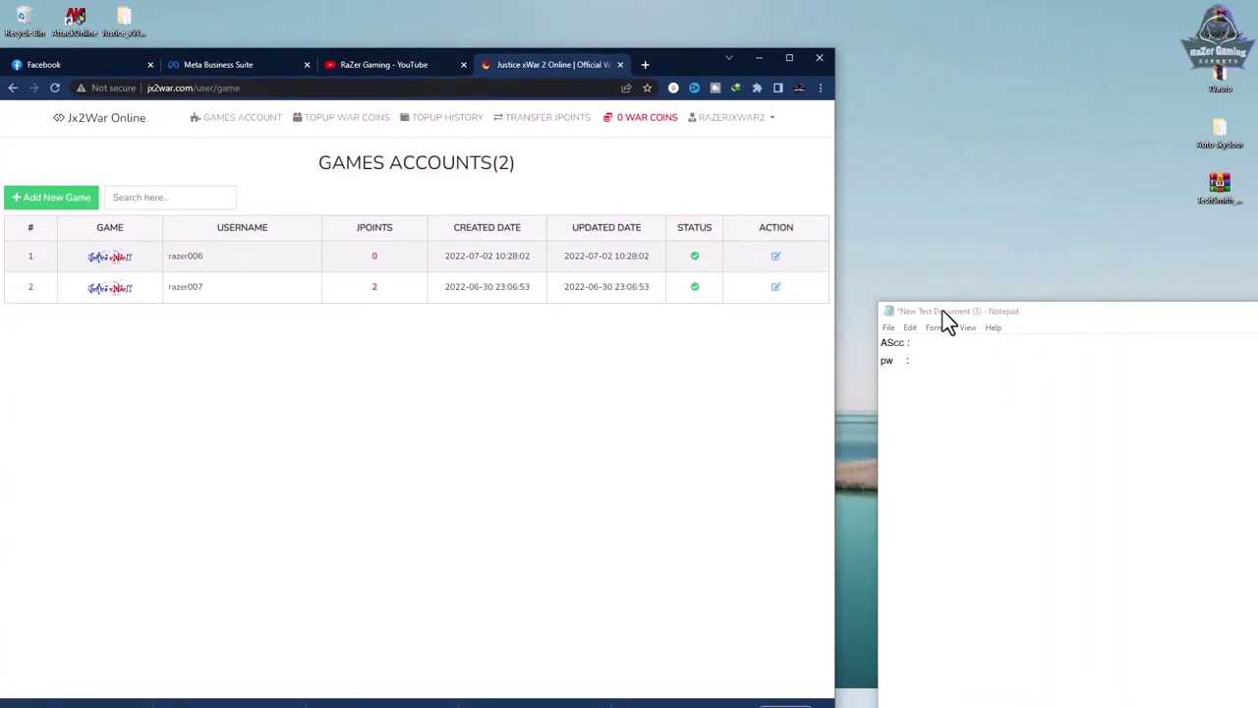
- Paste the second game account's username into the note and fix its label to 'Acc game :'
drag(942, 310, 924, 211)
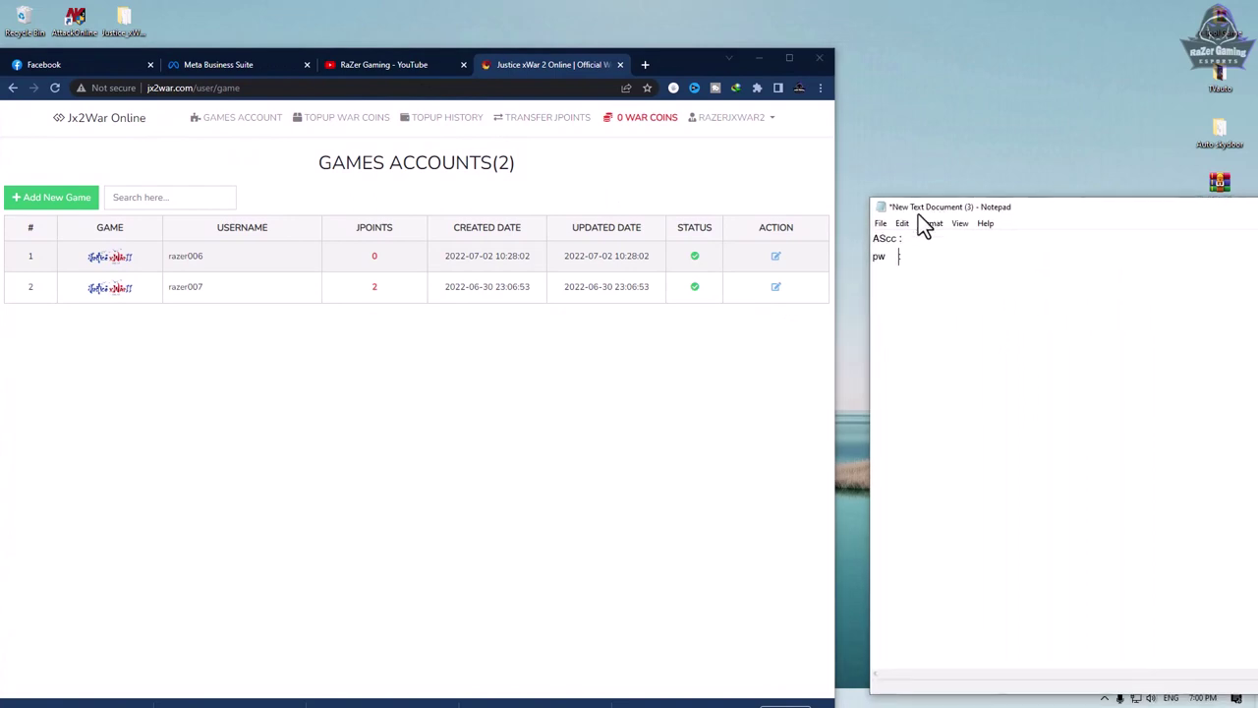
double_click(185, 286)
key(ctrl+c)
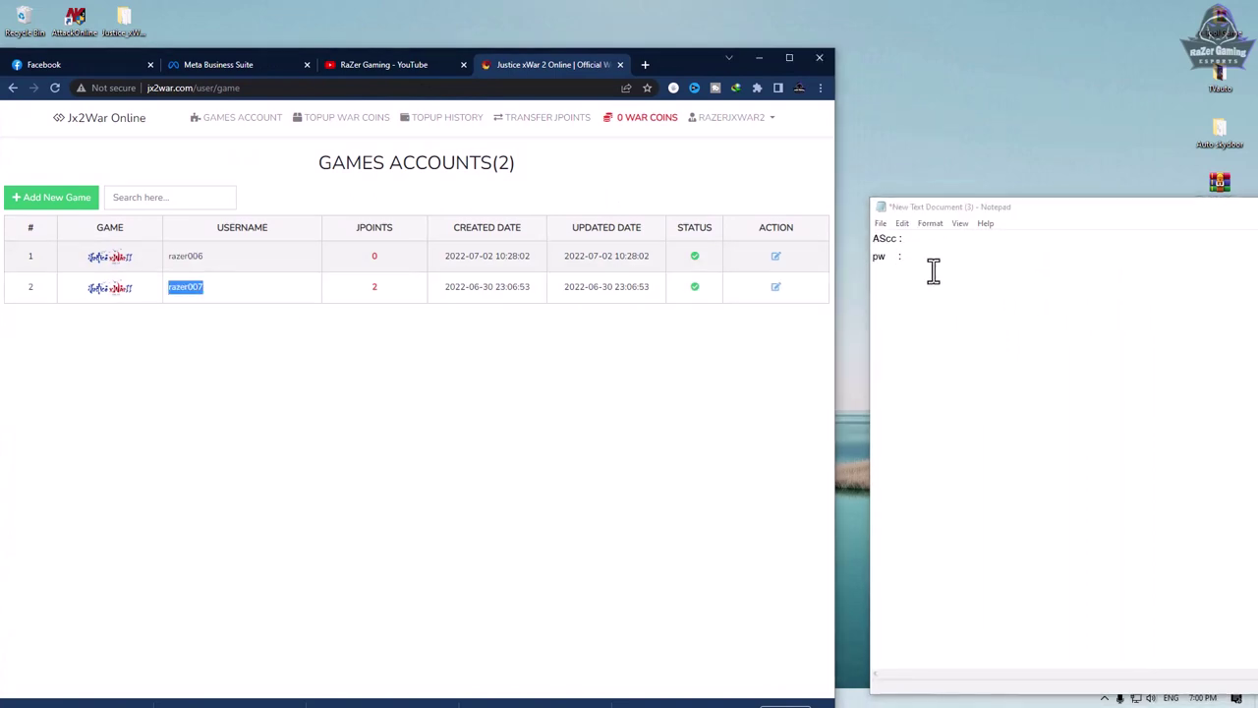
click(942, 239)
key(ctrl+v)
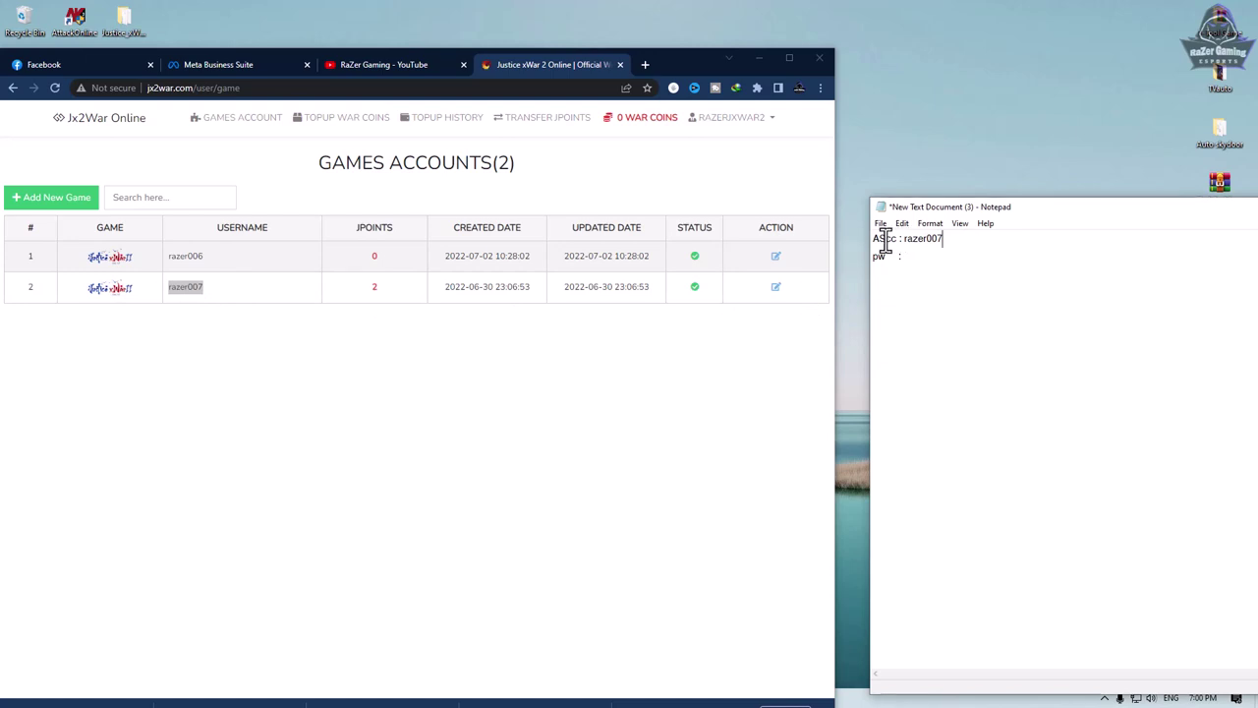
click(882, 240)
key(Delete)
text(gi)
text(me)
click(892, 257)
- Copy the saved password from the note and start editing the second game account's password
double_click(941, 260)
right_click(940, 260)
click(966, 303)
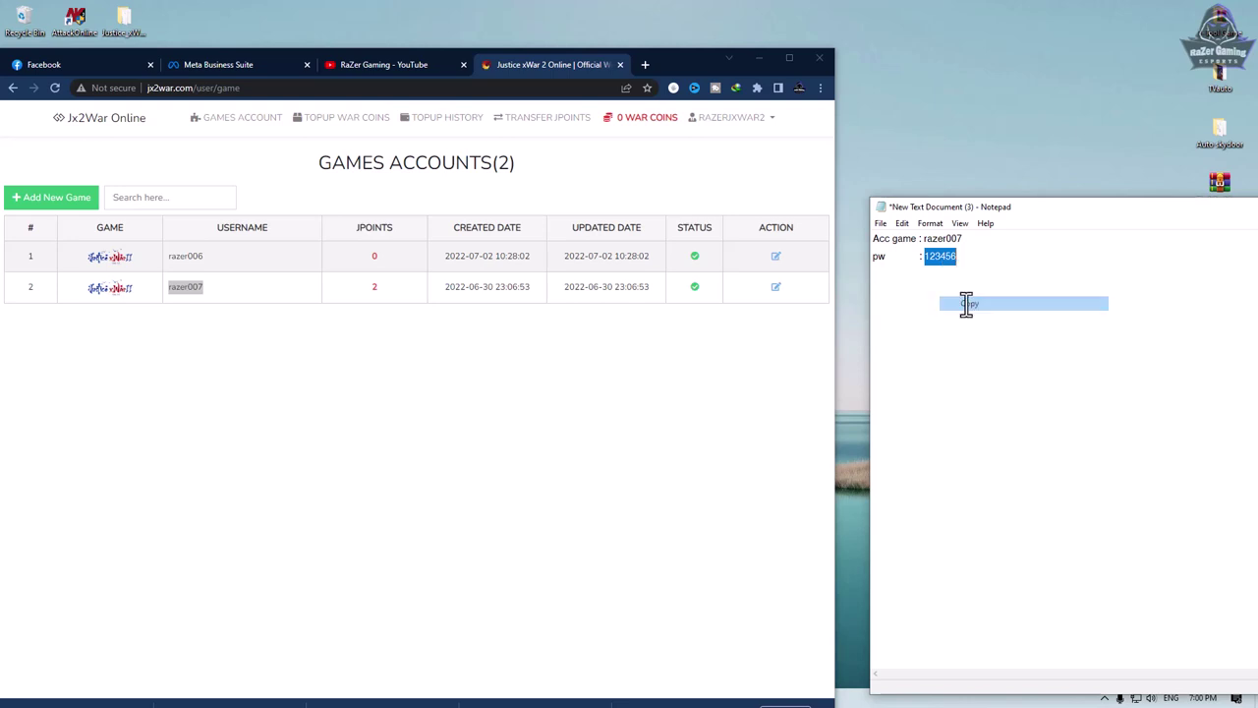
click(656, 305)
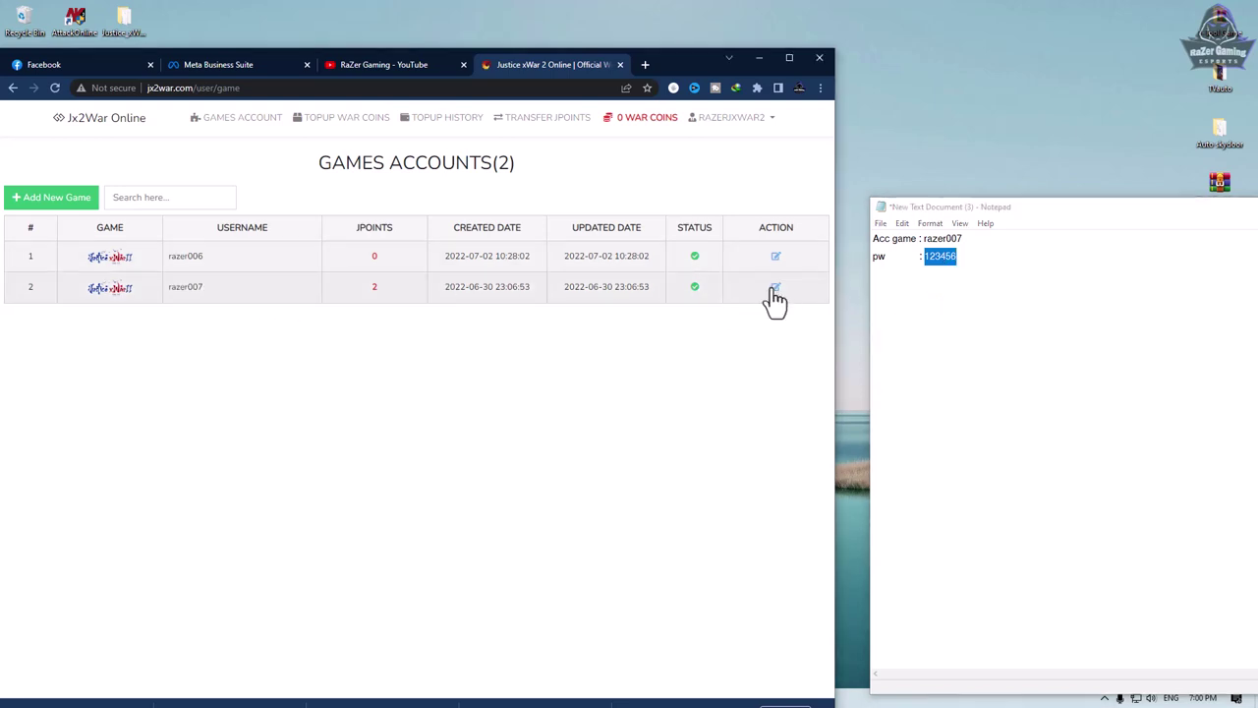
click(775, 288)
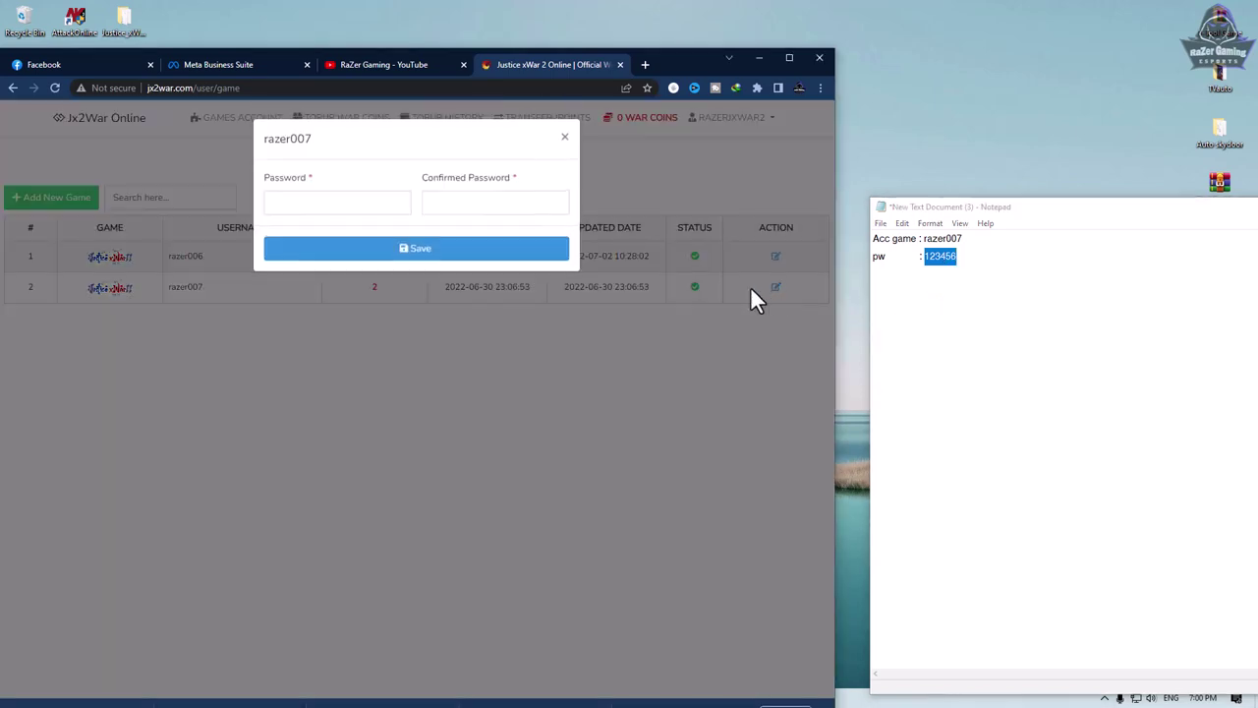
- Paste the note's password into the Password field, then copy it again from Notepad
right_click(404, 204)
click(406, 321)
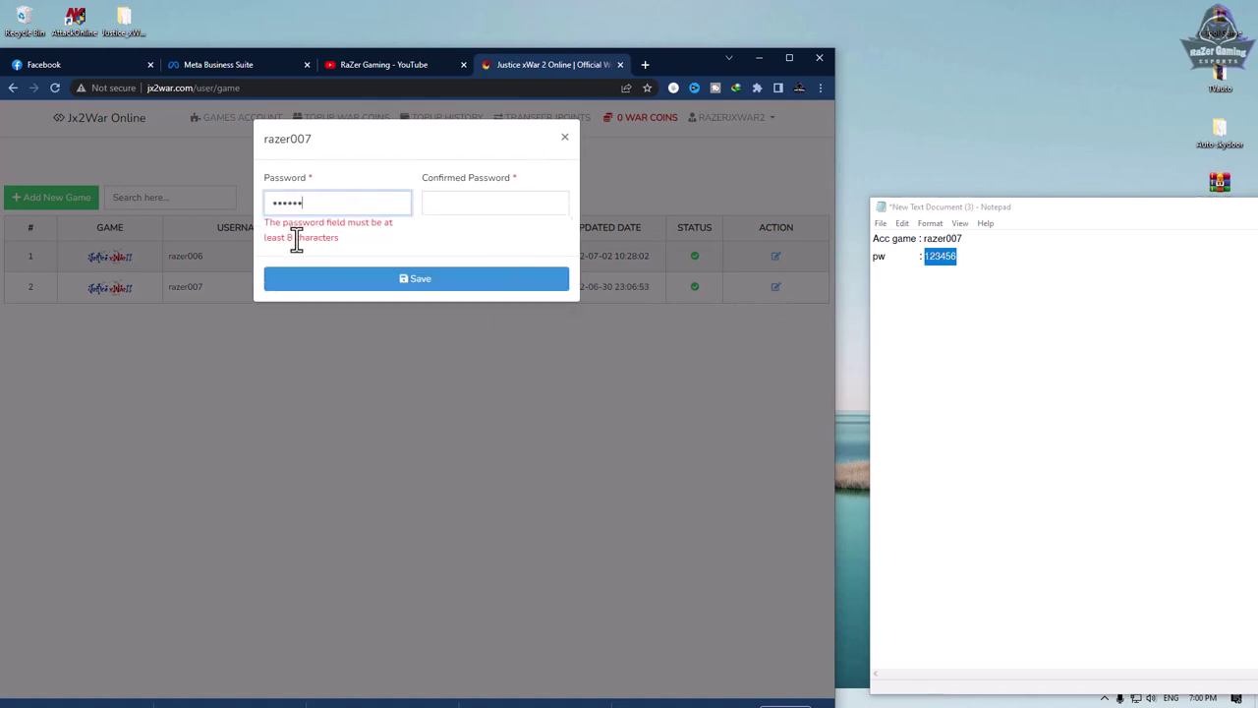
click(968, 257)
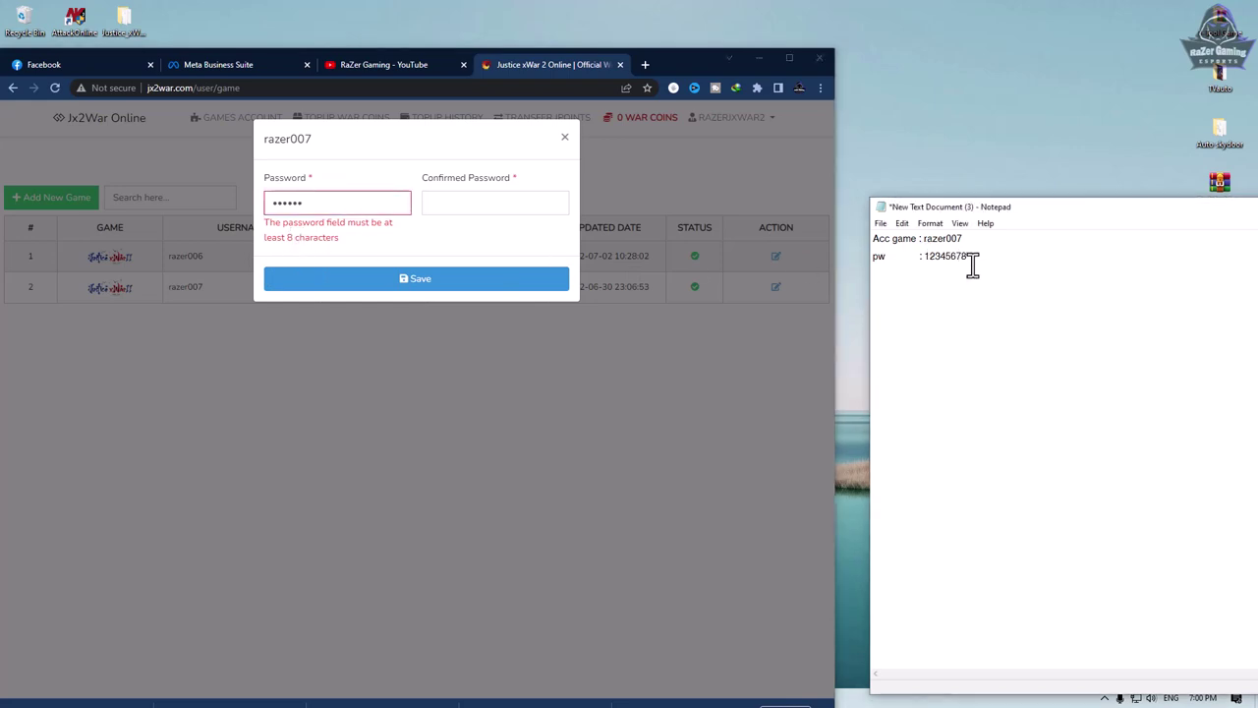
double_click(944, 258)
right_click(947, 262)
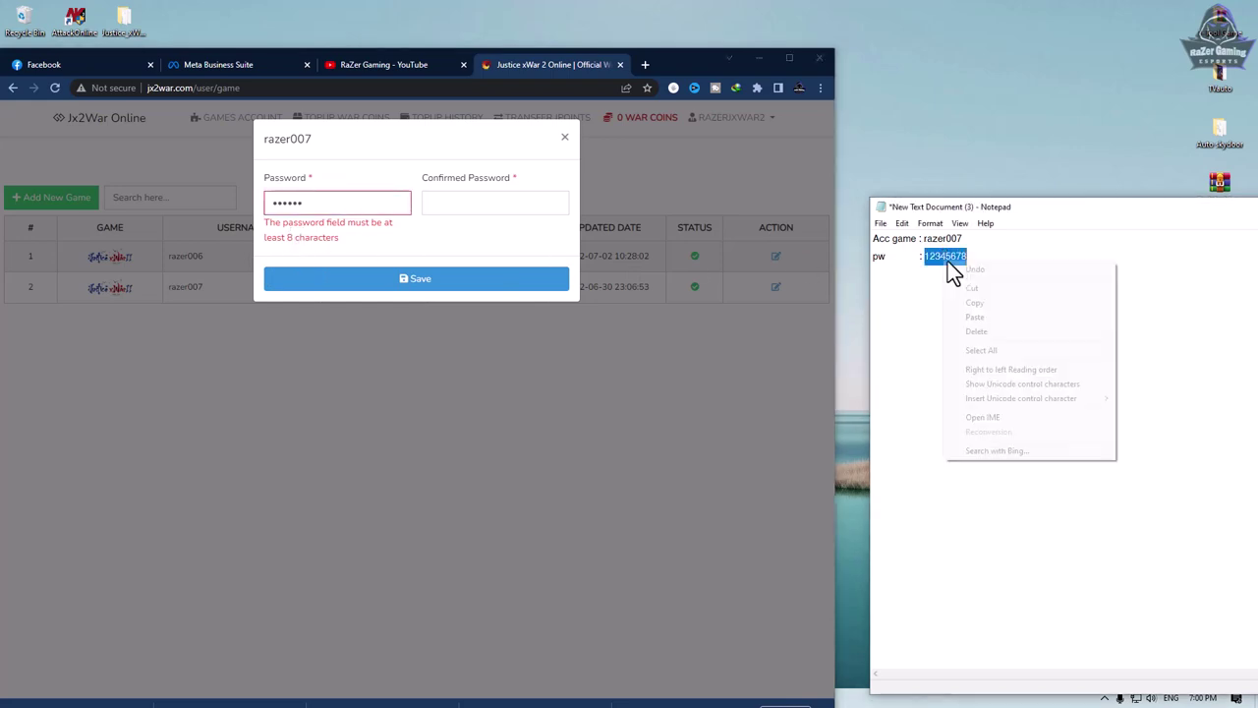
click(978, 304)
- Fill Password and Confirmed Password with the 8-character password, save it, and launch the game client
drag(401, 204, 225, 203)
key(ctrl+v)
click(452, 199)
key(ctrl+v)
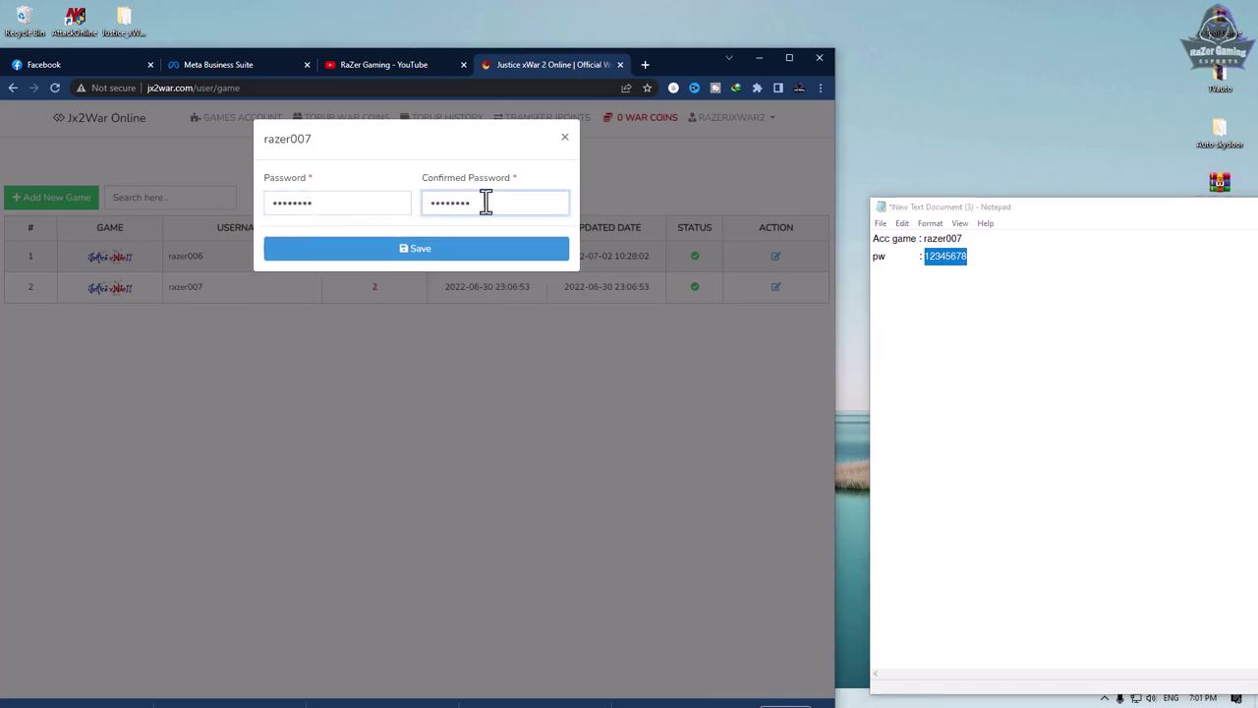
click(415, 248)
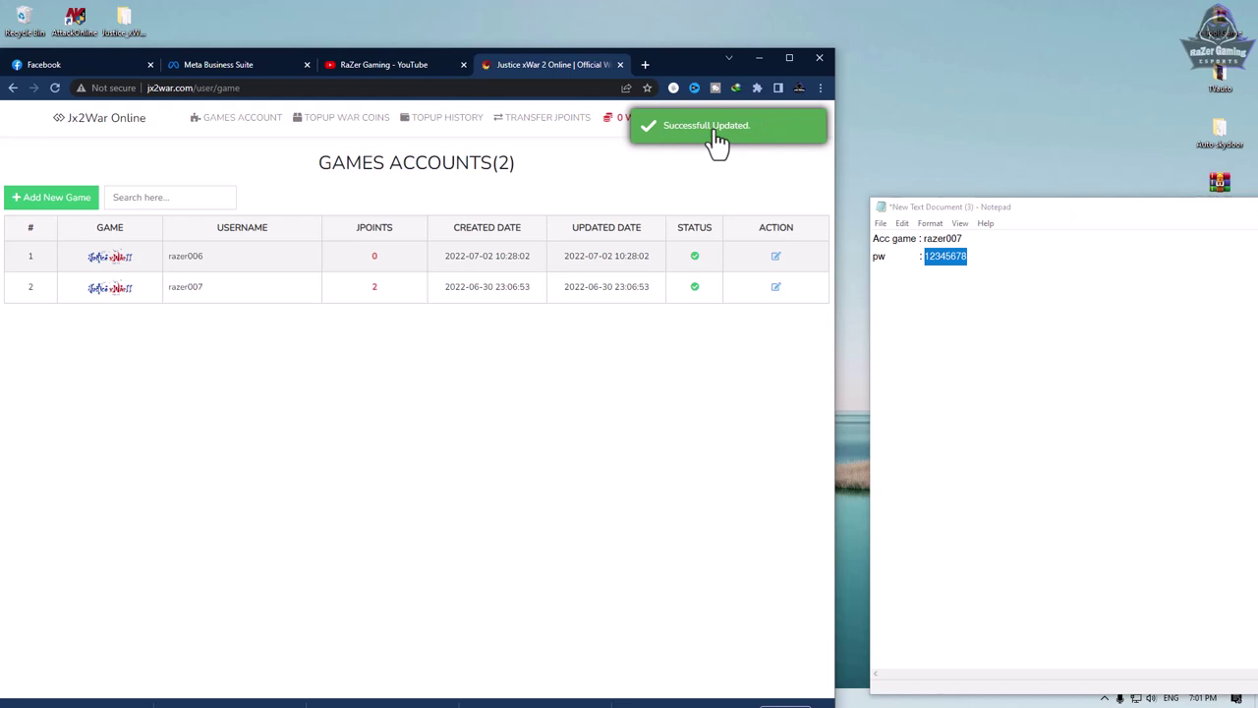
click(753, 59)
double_click(77, 576)
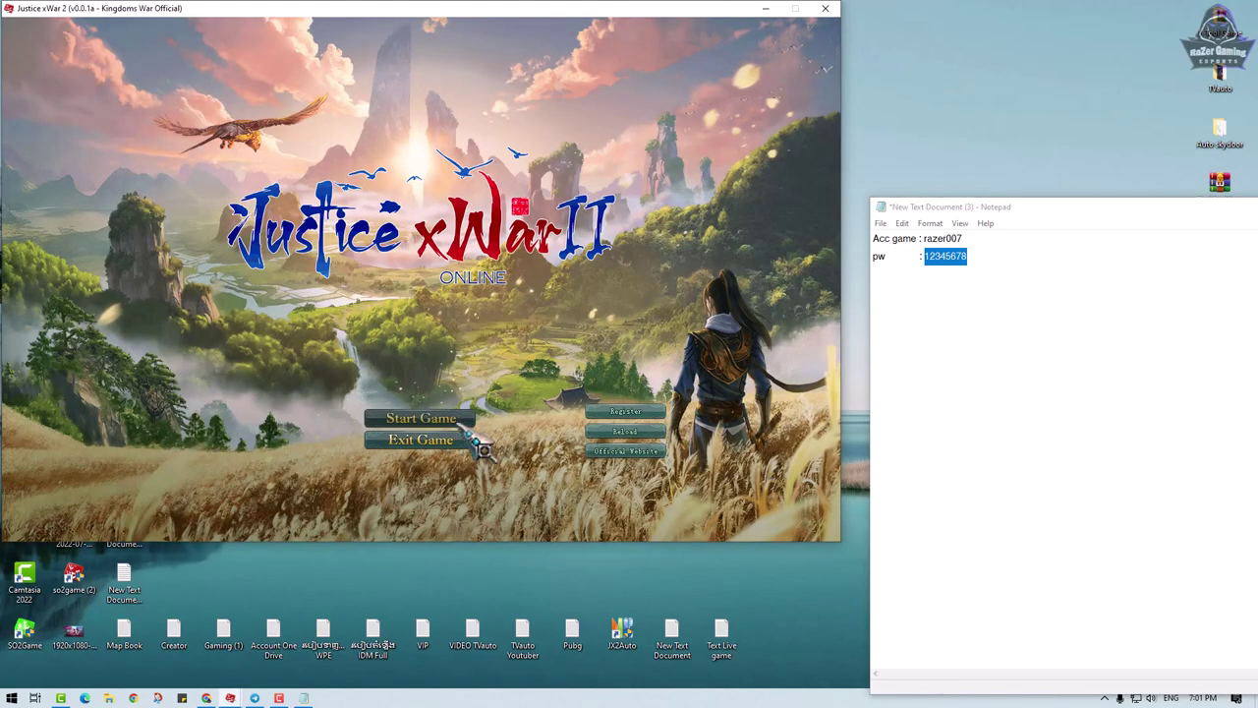
- Log into the game client with the second game account's name and its new password
click(457, 440)
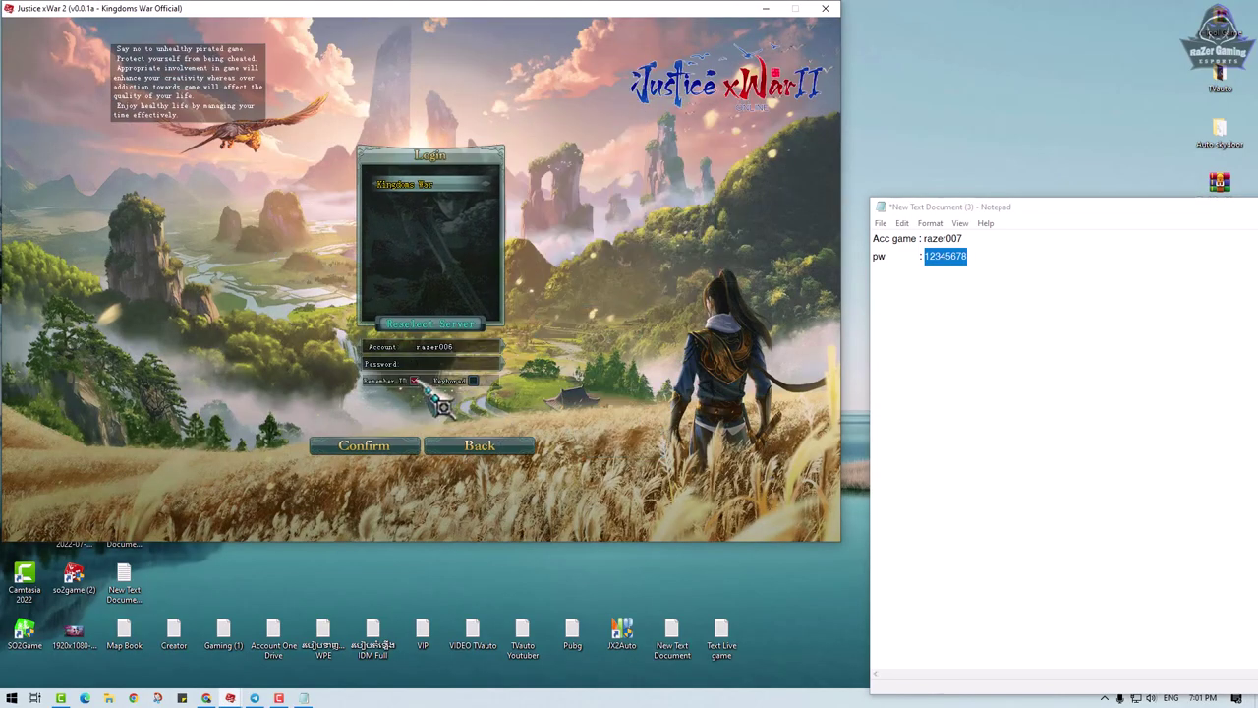
double_click(943, 239)
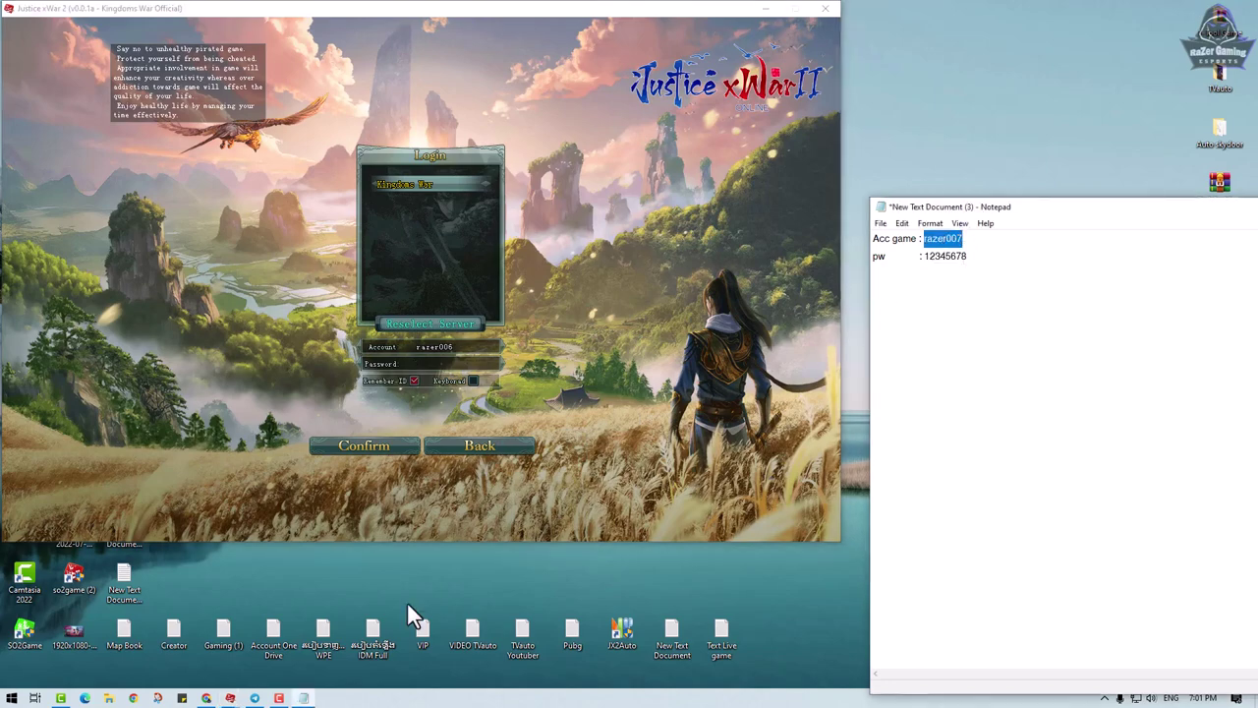
click(206, 699)
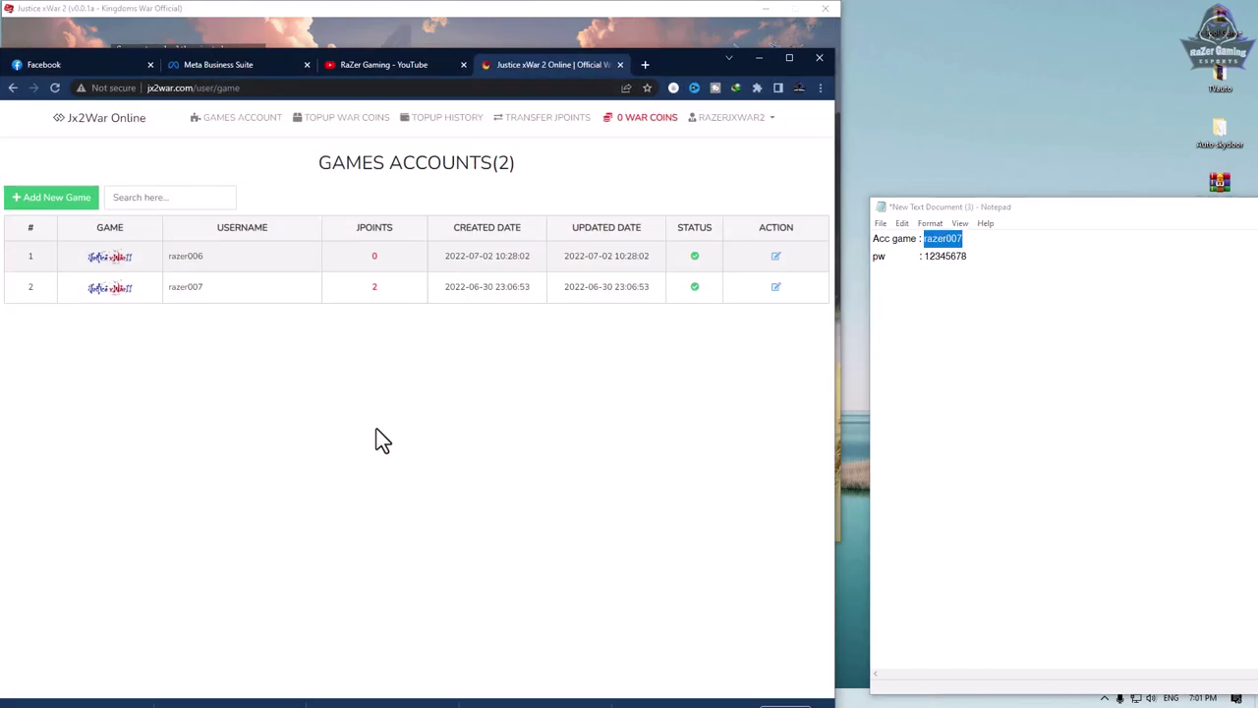
double_click(185, 286)
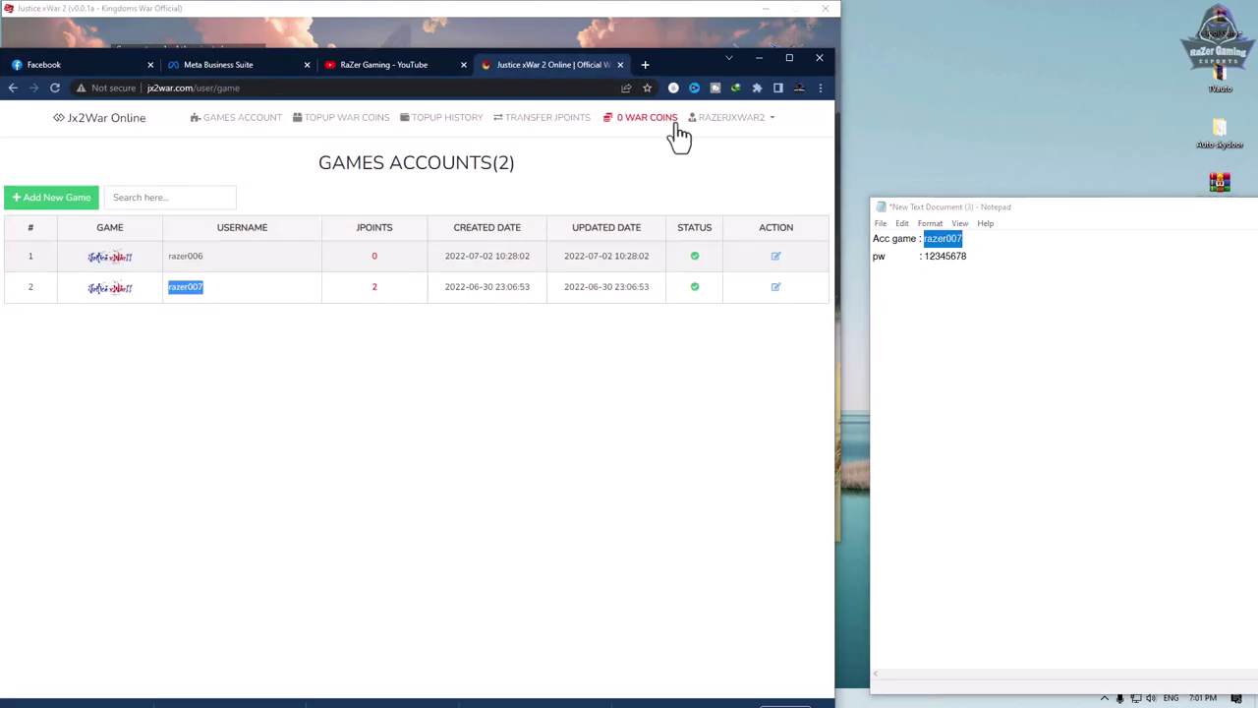
click(758, 58)
click(464, 346)
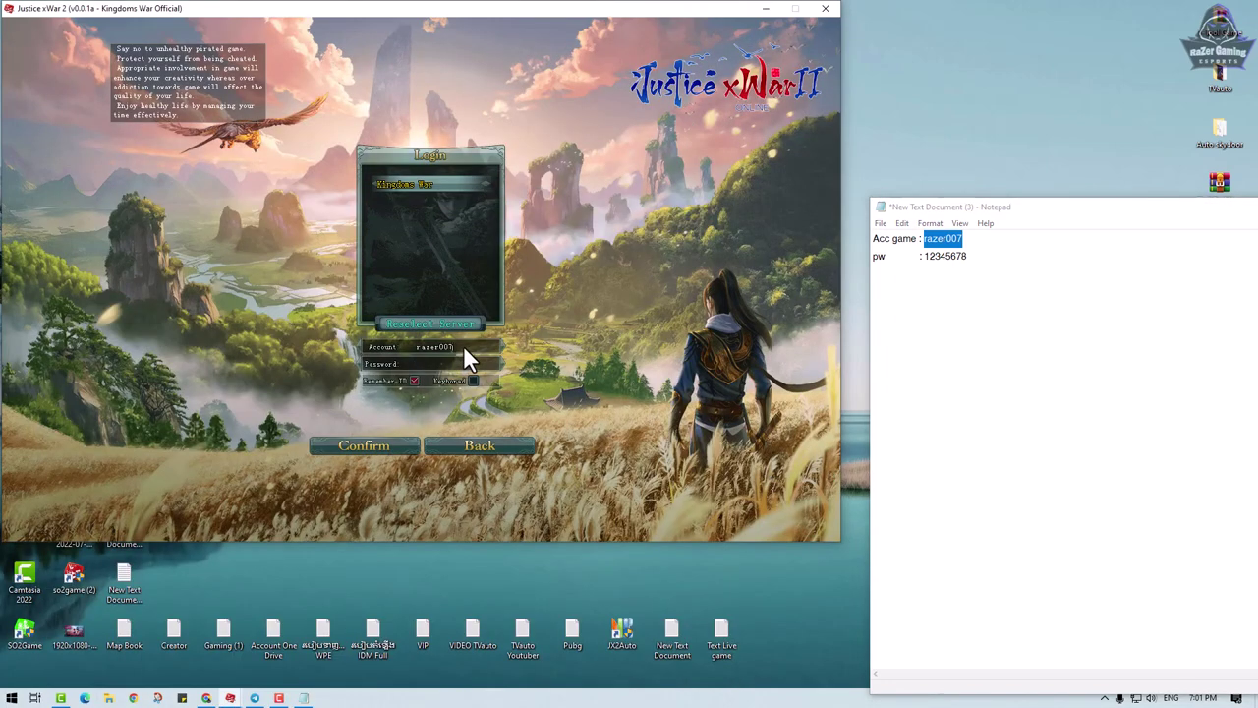
double_click(958, 255)
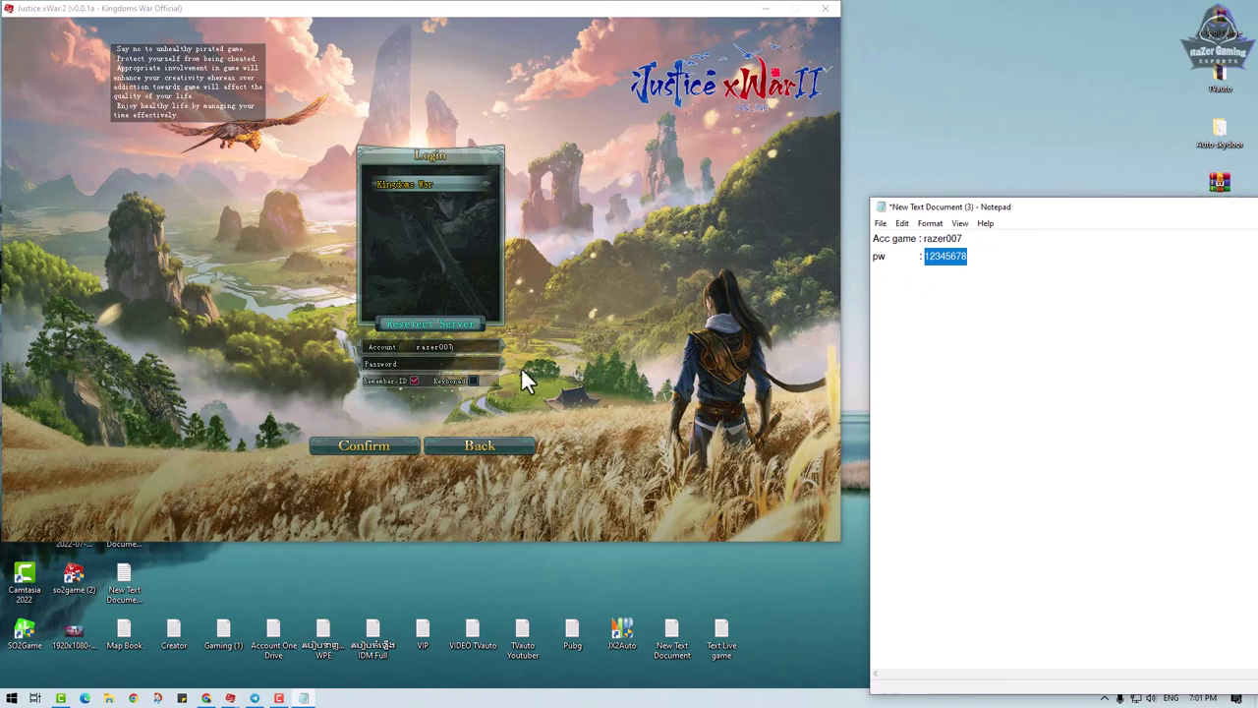
click(437, 366)
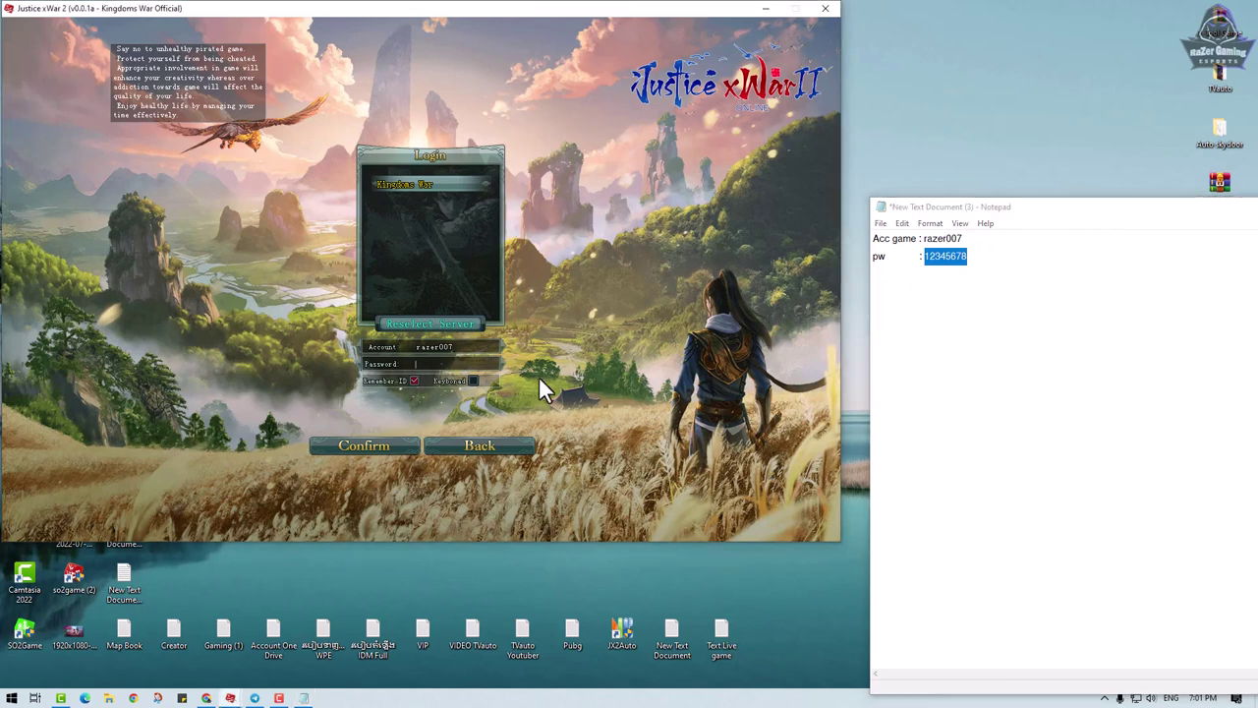
click(400, 442)
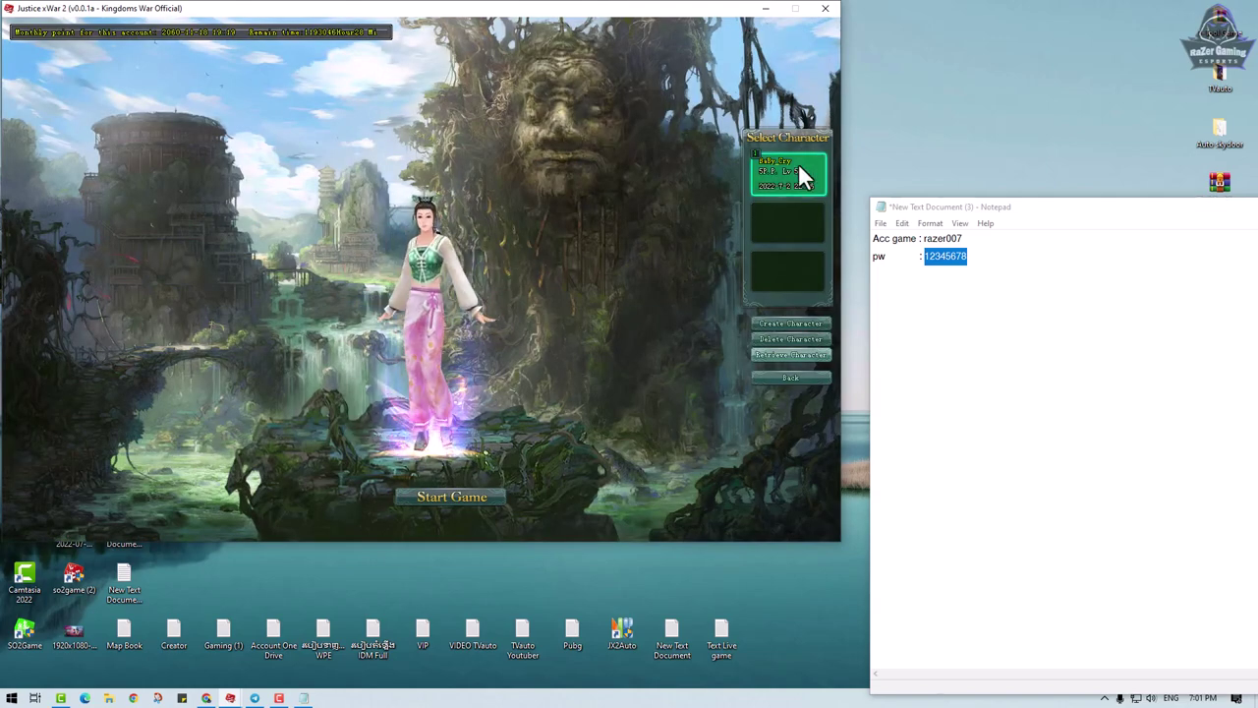
- Enter the world with the first character, close the game, and enlarge the Notepad window
double_click(798, 165)
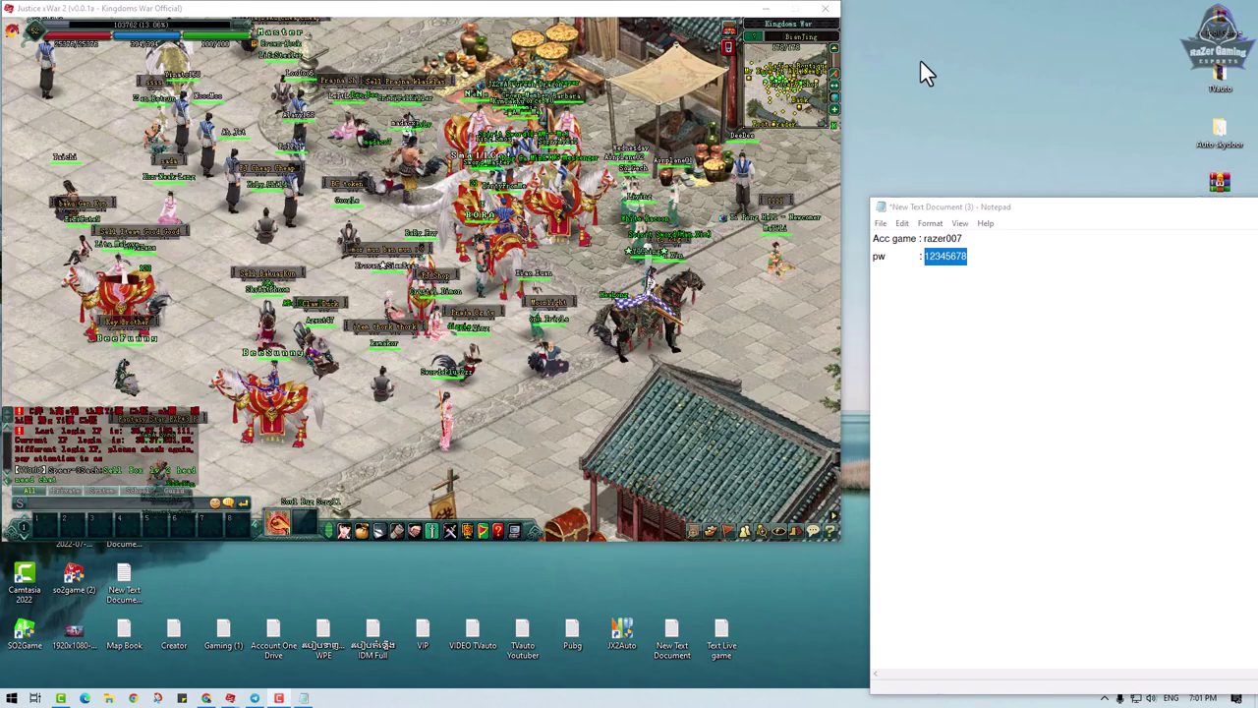
click(401, 345)
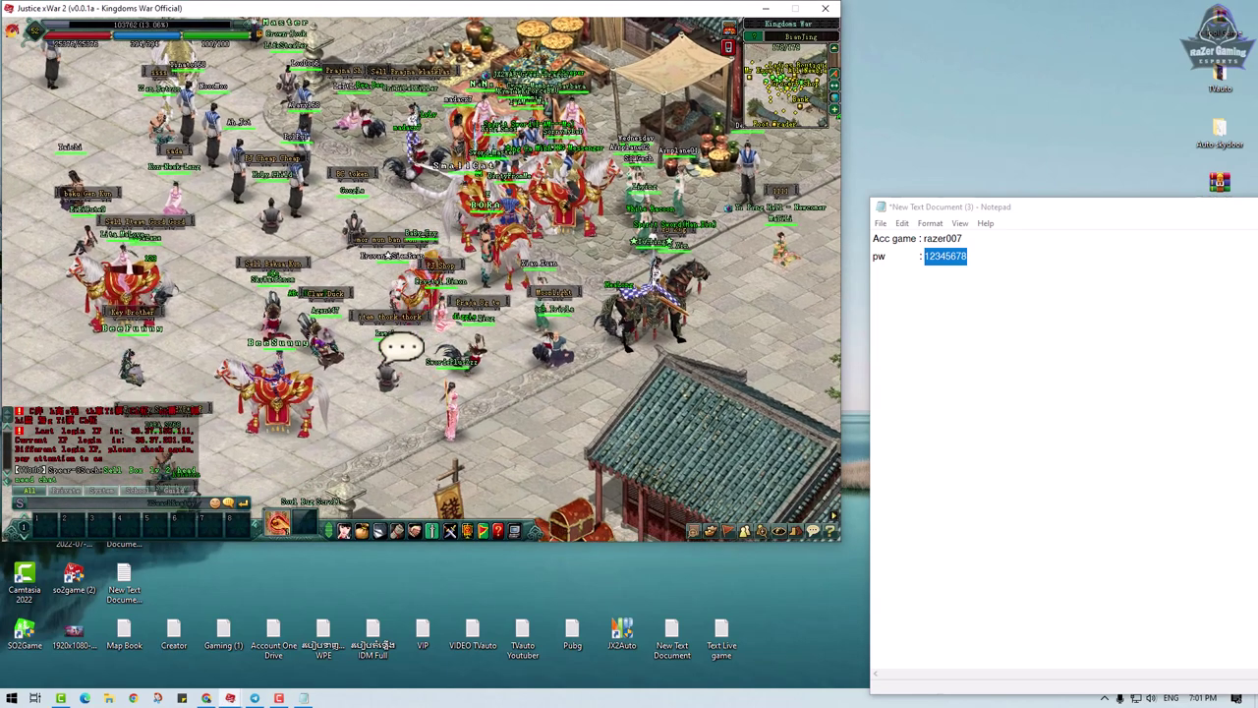
drag(683, 13, 753, 62)
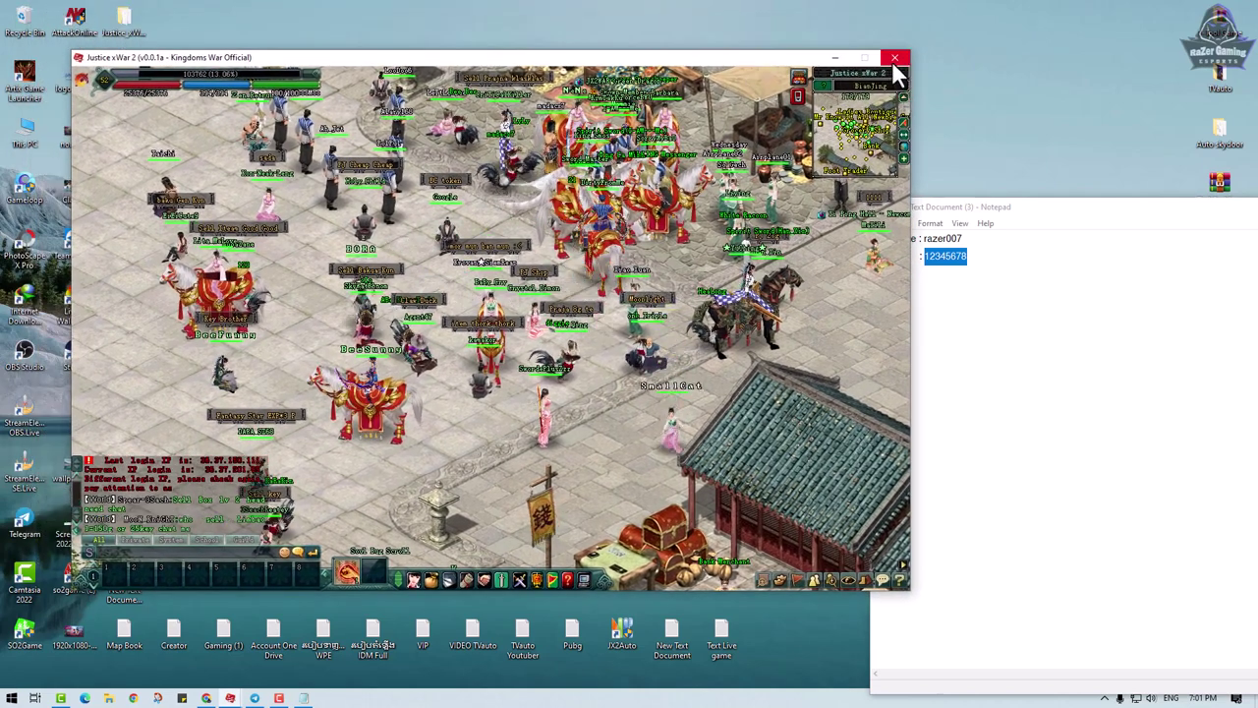
click(835, 57)
drag(974, 198, 835, 155)
click(989, 216)
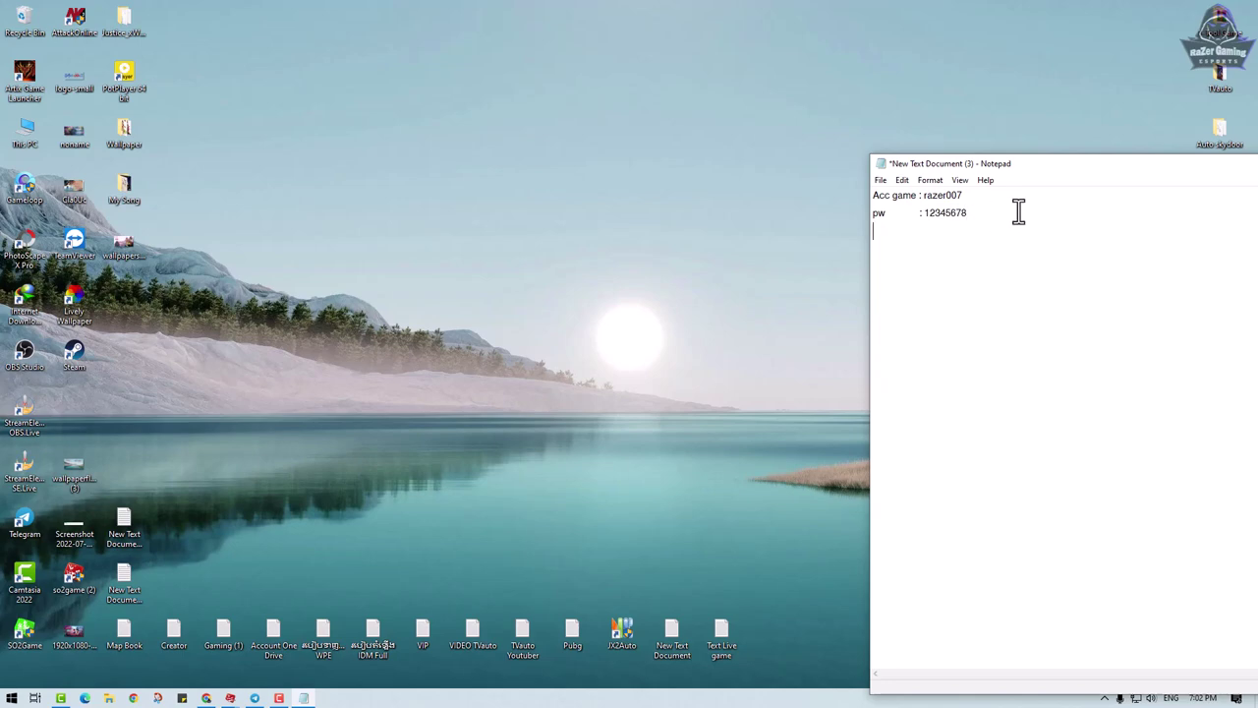
- Add a '=====' separator plus blank 'Account JP :' and 'pw :' lines, then bring back Chrome
key(Return)
text(===============================)
key(Return)
text(Account JP)
key(Return)
text(pw       )
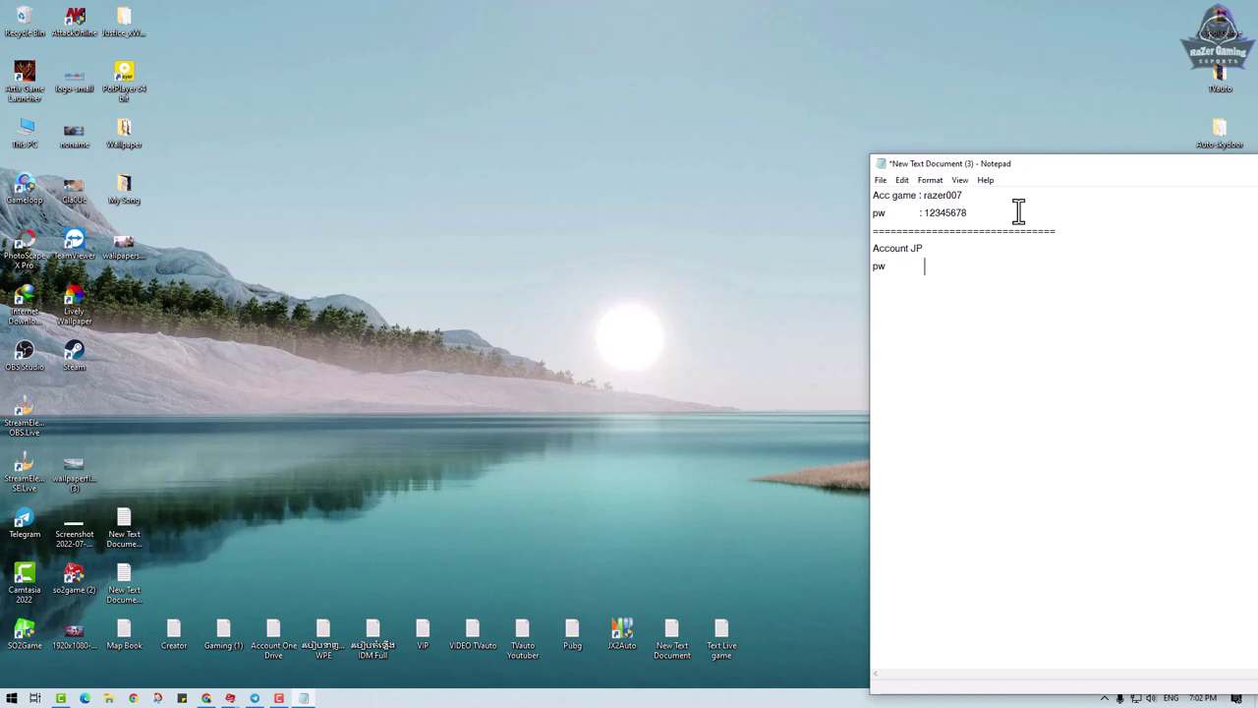
text(   :)
click(934, 247)
text(:)
click(207, 697)
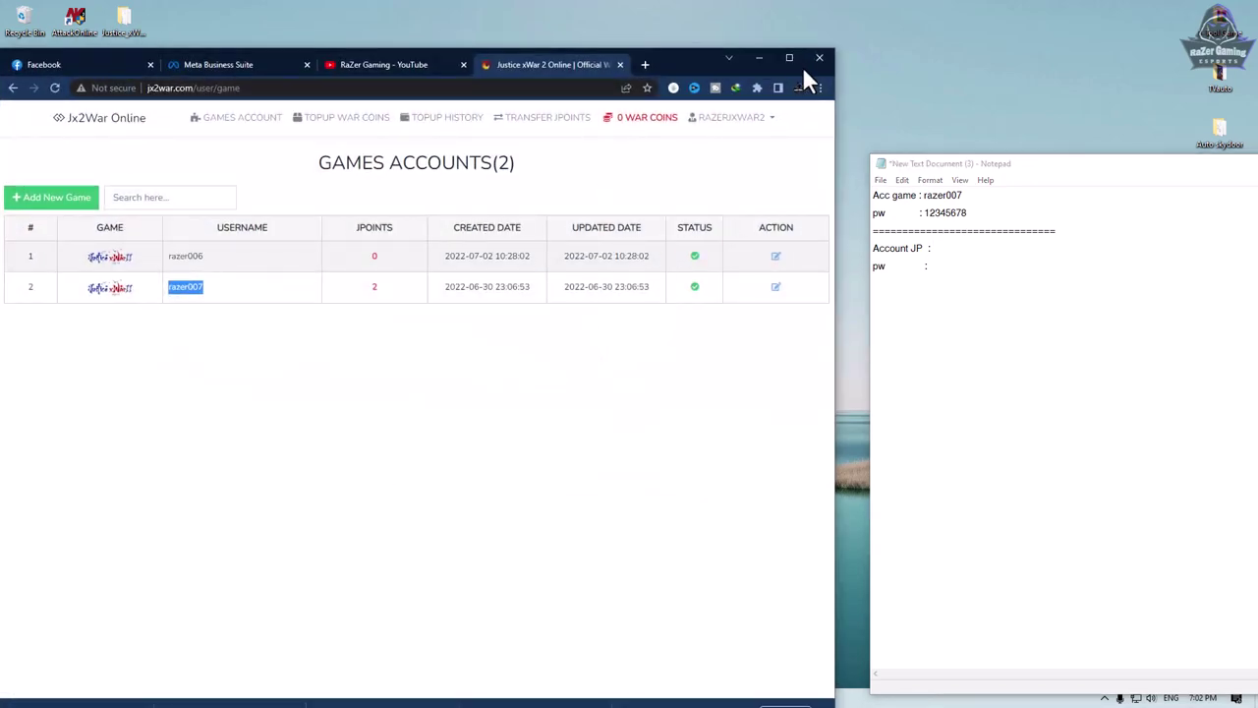
- Move the browser and Notepad windows higher, then log out of the jx2war.com web account
drag(707, 63, 704, 23)
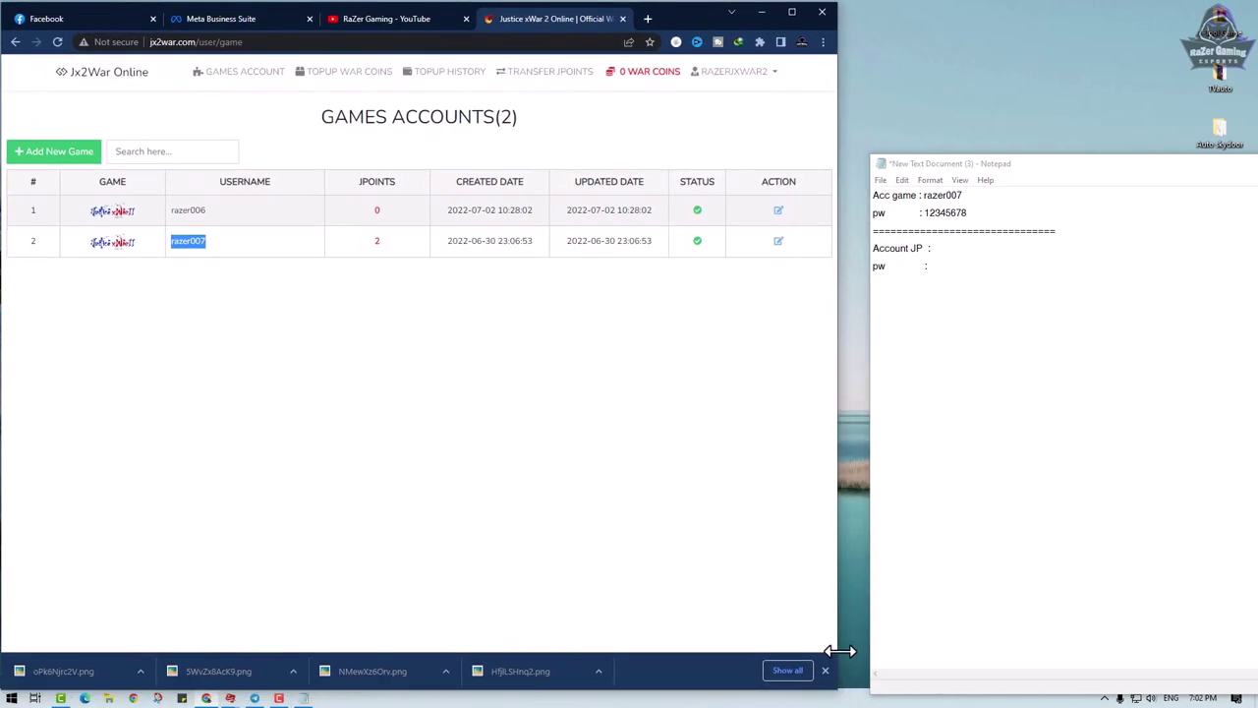
drag(837, 609, 866, 611)
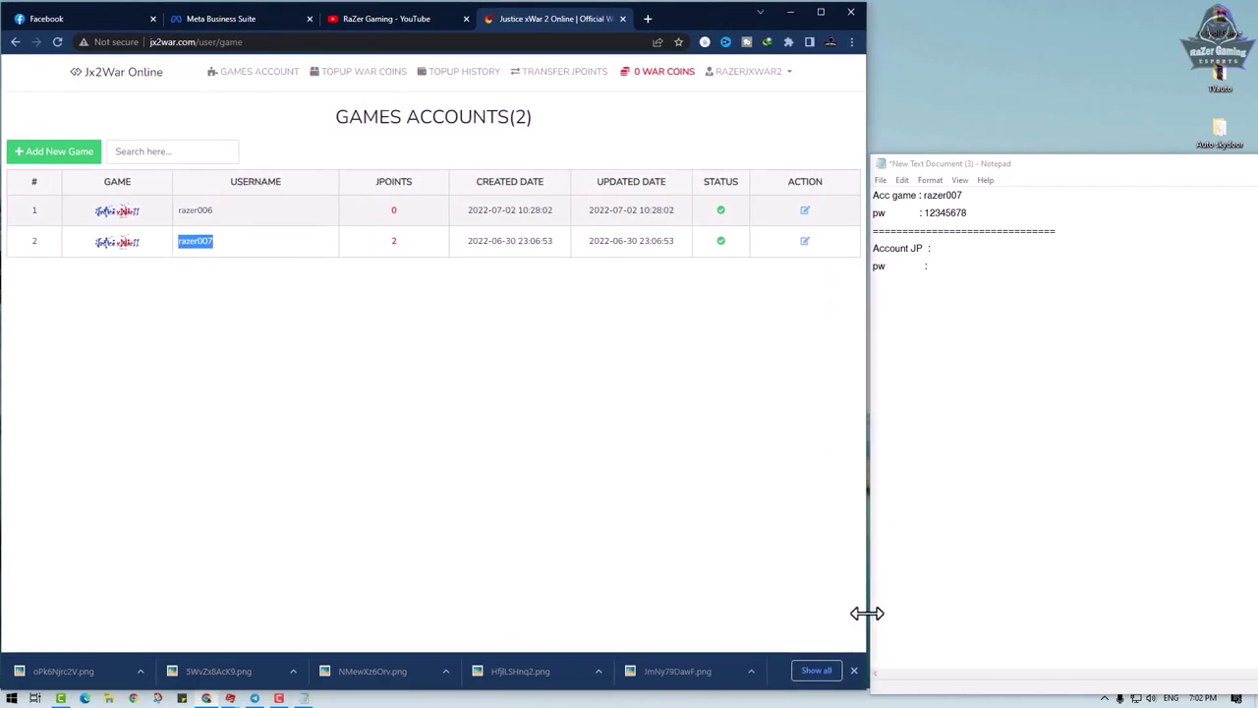
drag(991, 171, 986, 108)
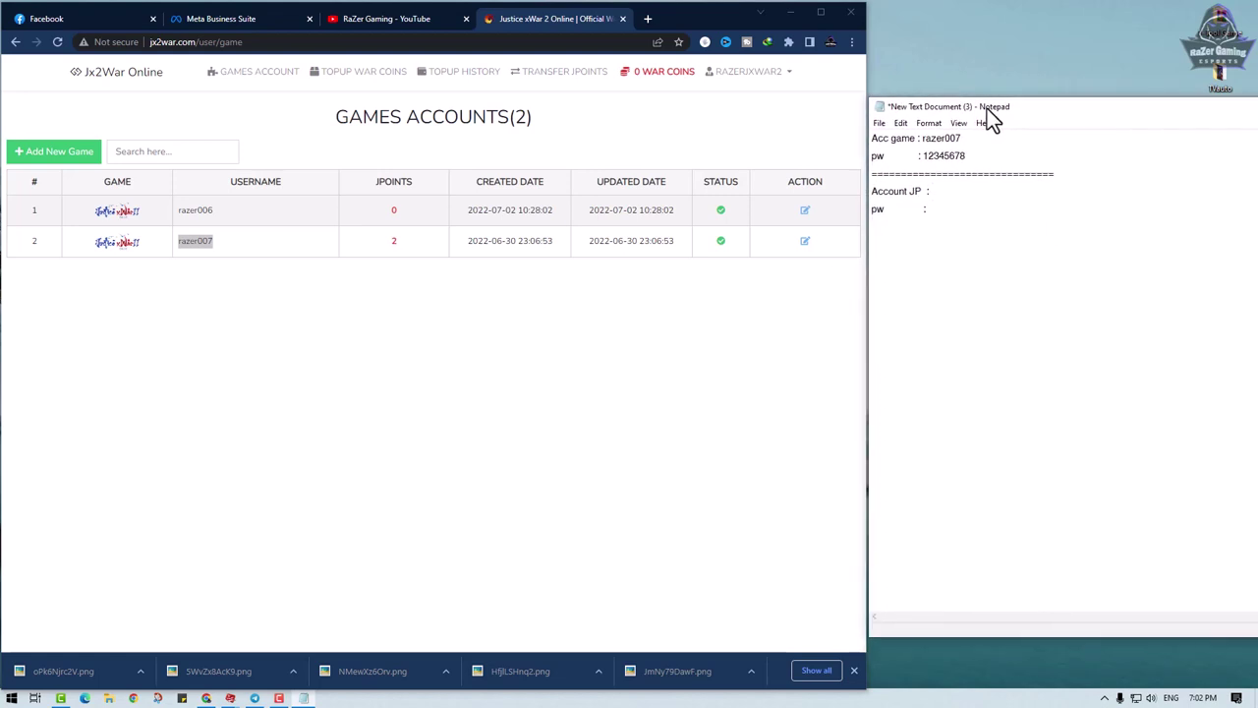
click(781, 74)
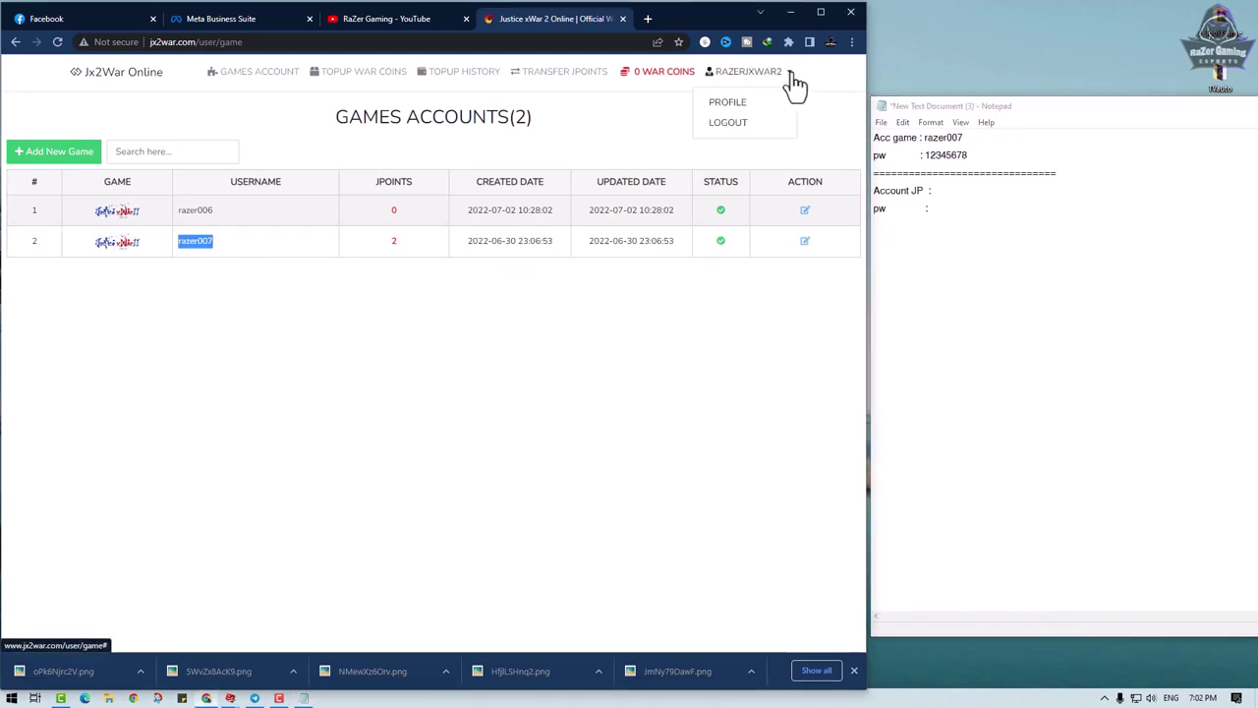
click(729, 124)
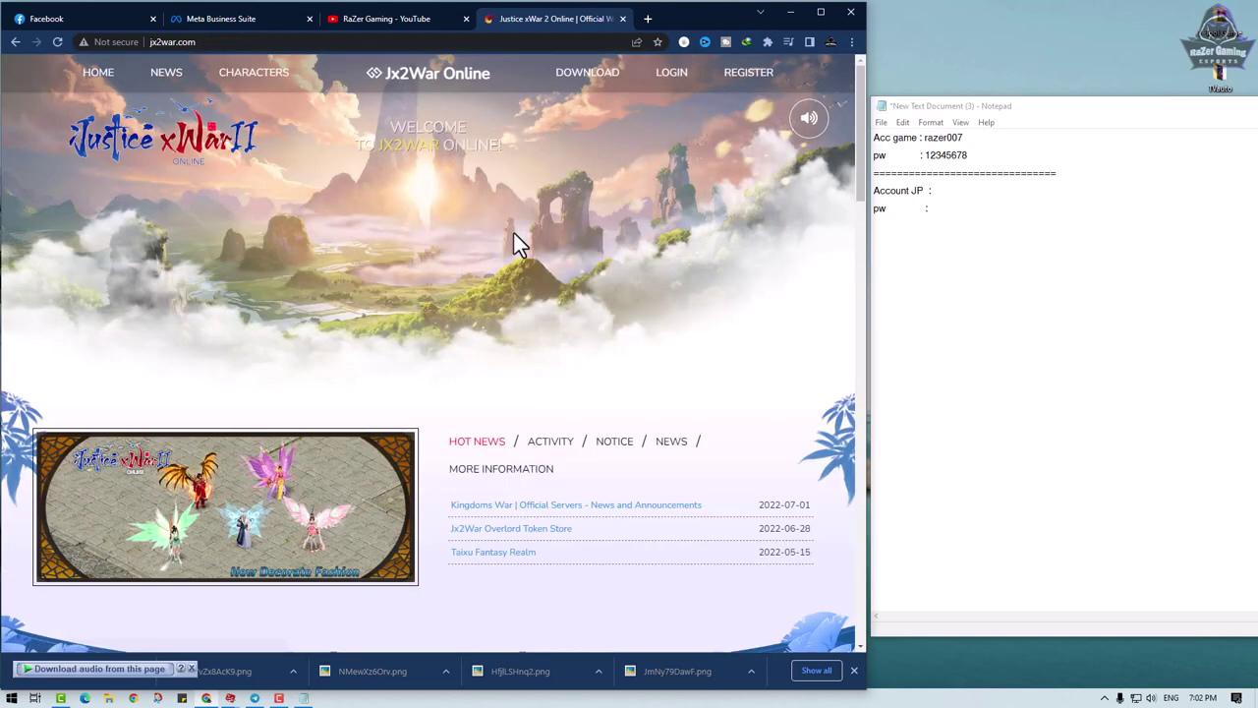
- On the login page, enter the web account username and paste it after 'Account JP :' in Notepad
click(671, 75)
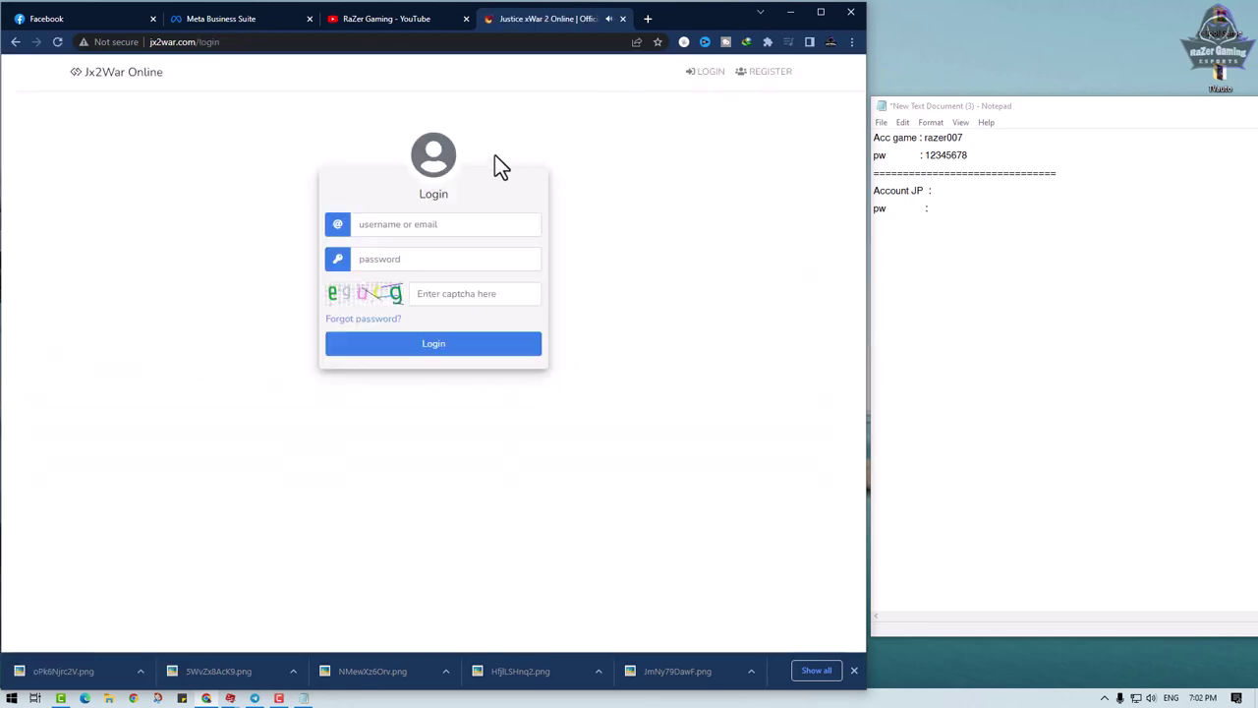
click(396, 224)
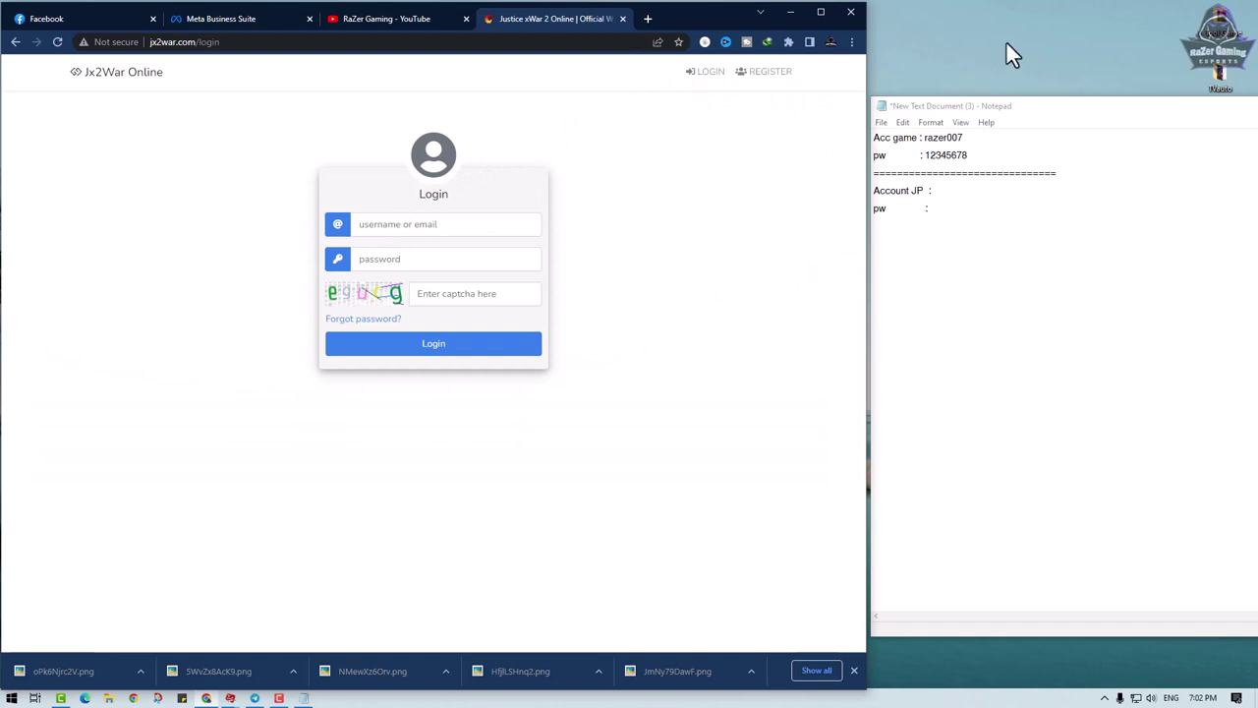
text(razerjxwar2)
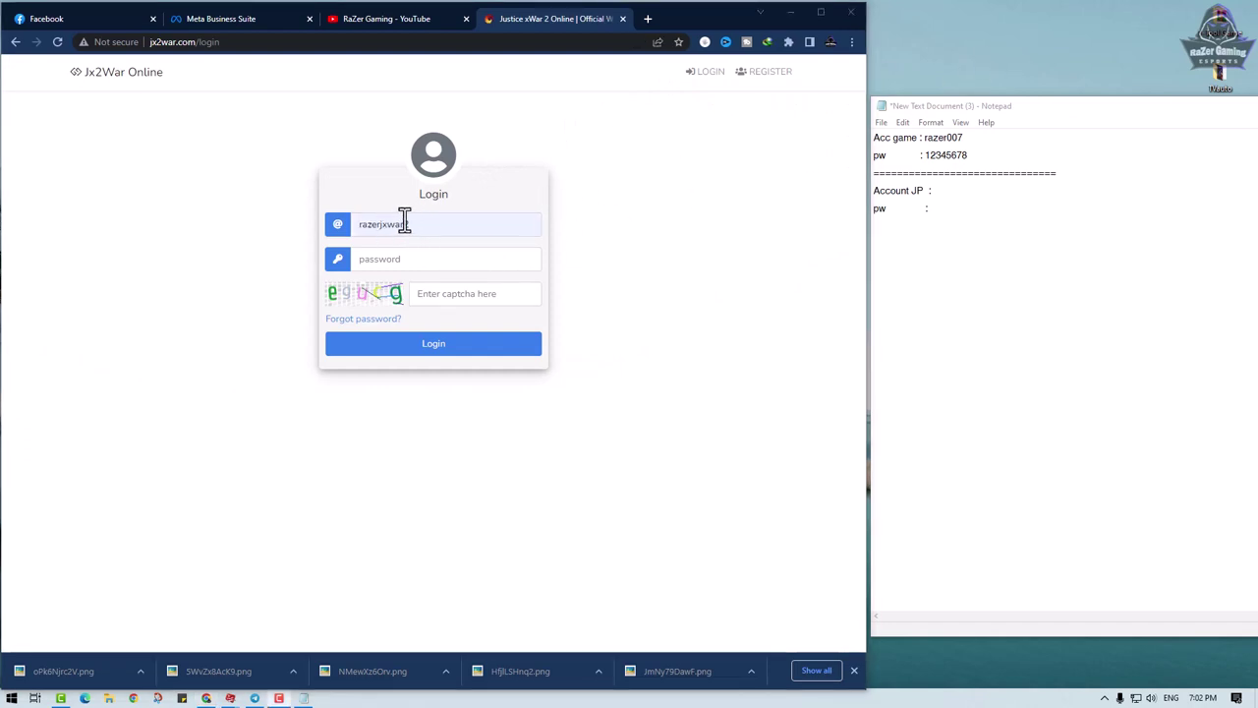
double_click(426, 224)
key(ctrl+c)
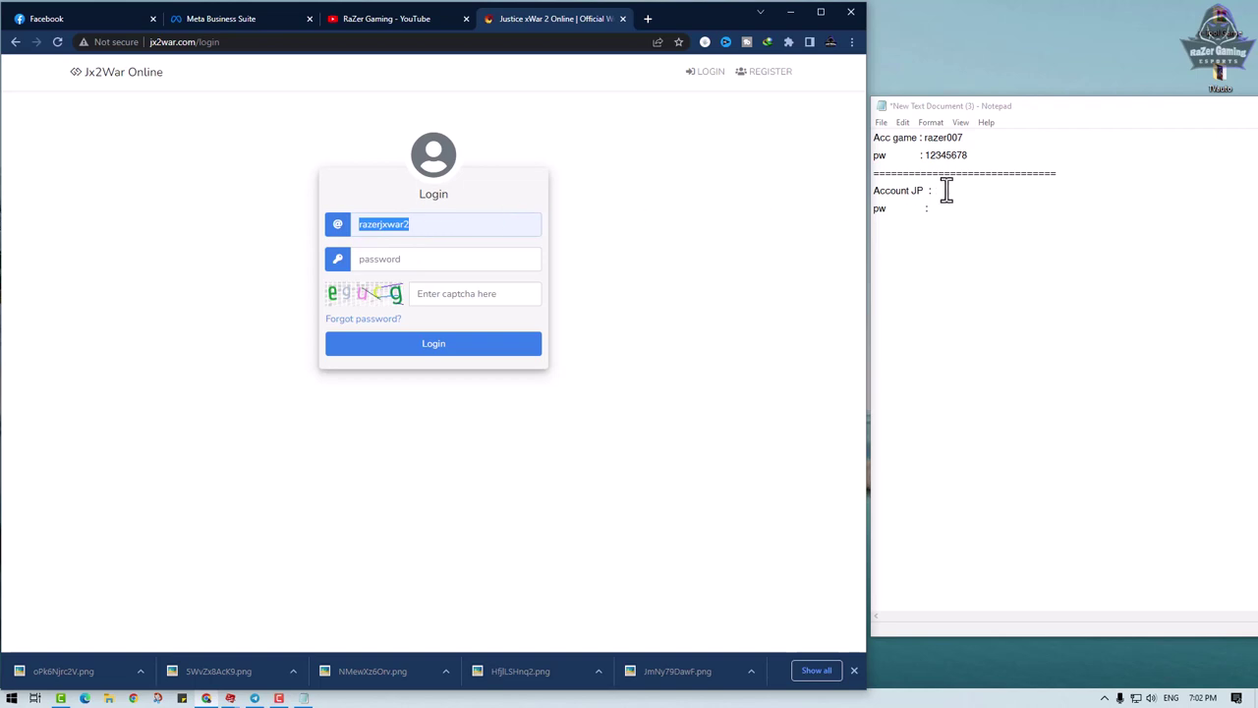
click(955, 190)
key(ctrl+v)
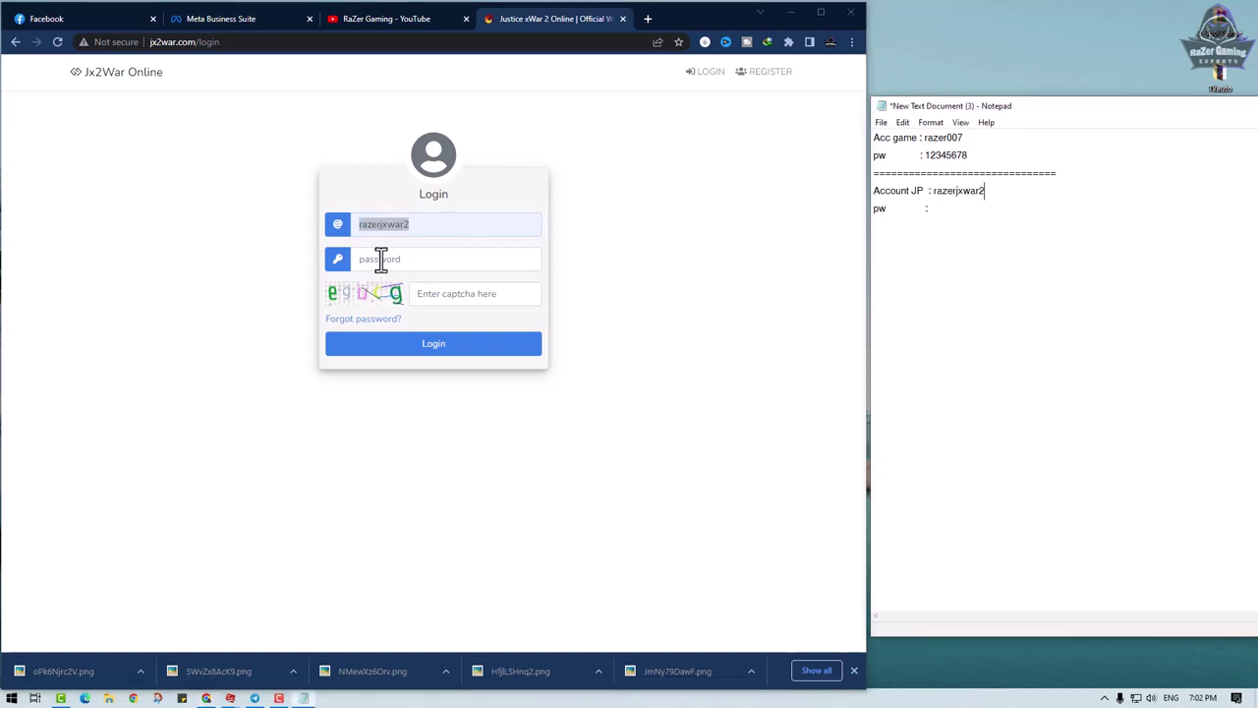
- Enter the account password and the captcha code, then log in to reach the Transfer Lists page
click(380, 258)
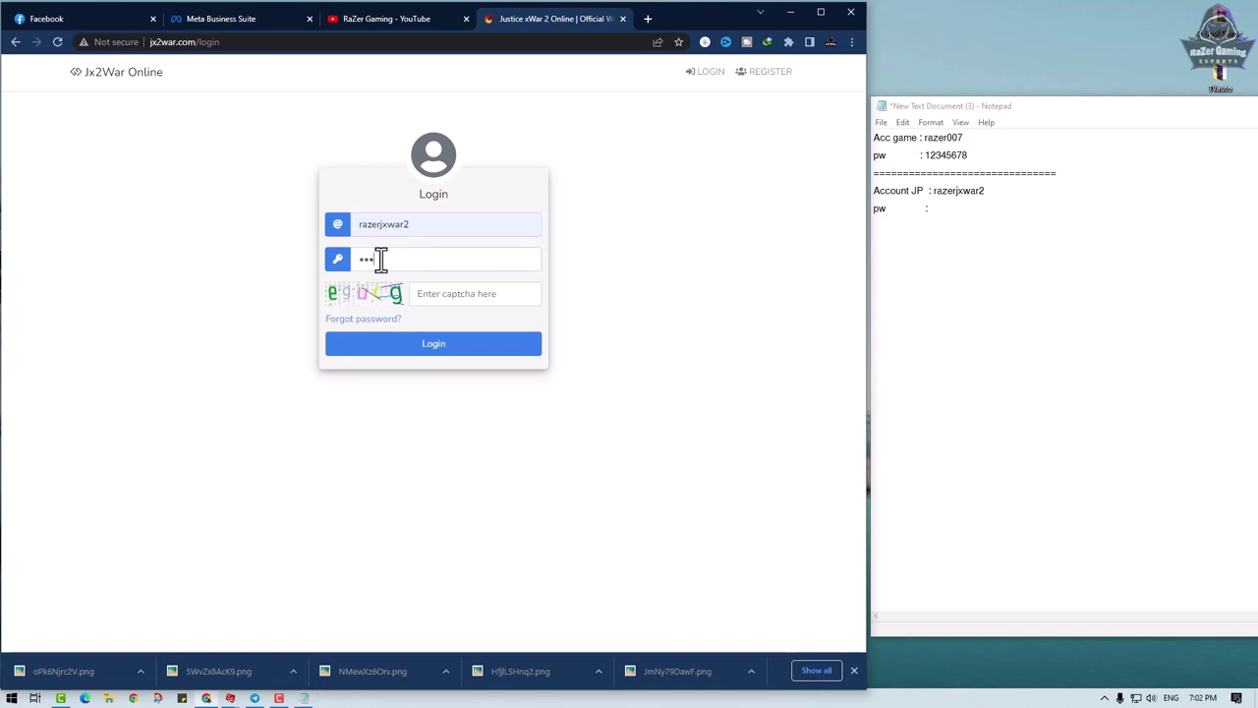
click(435, 296)
click(428, 347)
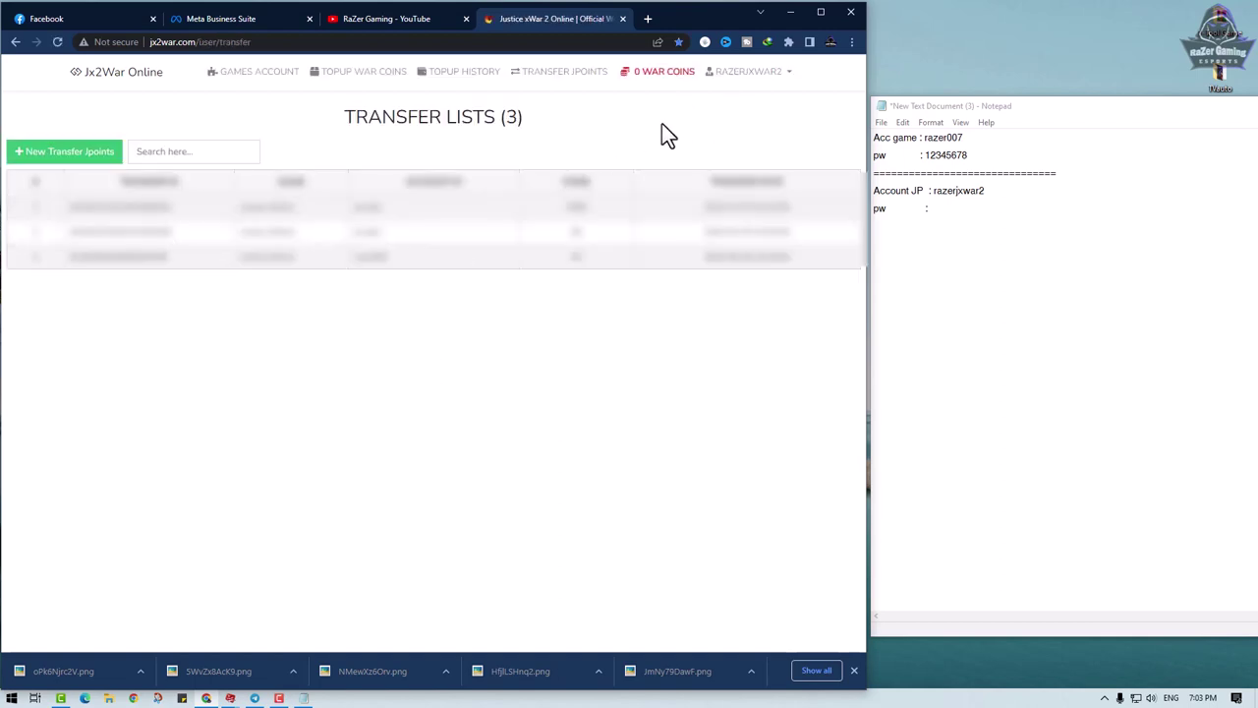
- Open PROFILE from the account name menu, select the e-mail field, then go to Notepad's Account JP pw line
click(777, 77)
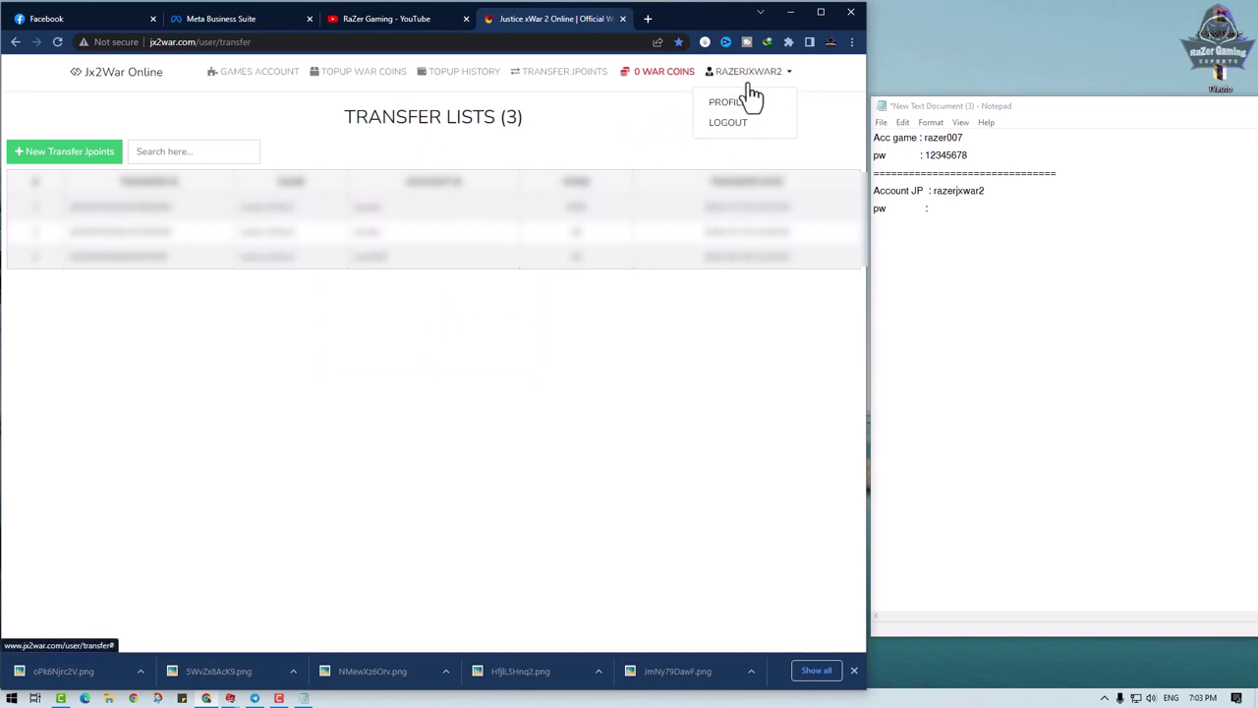
click(732, 115)
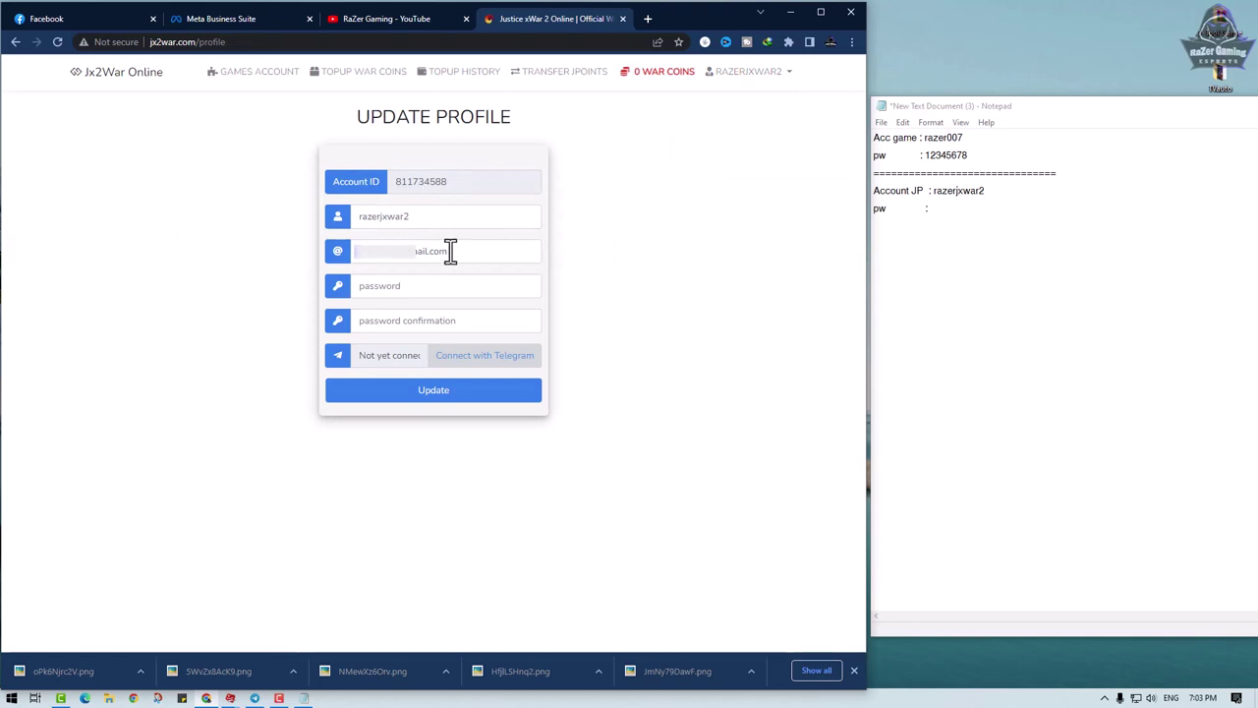
drag(450, 250, 275, 277)
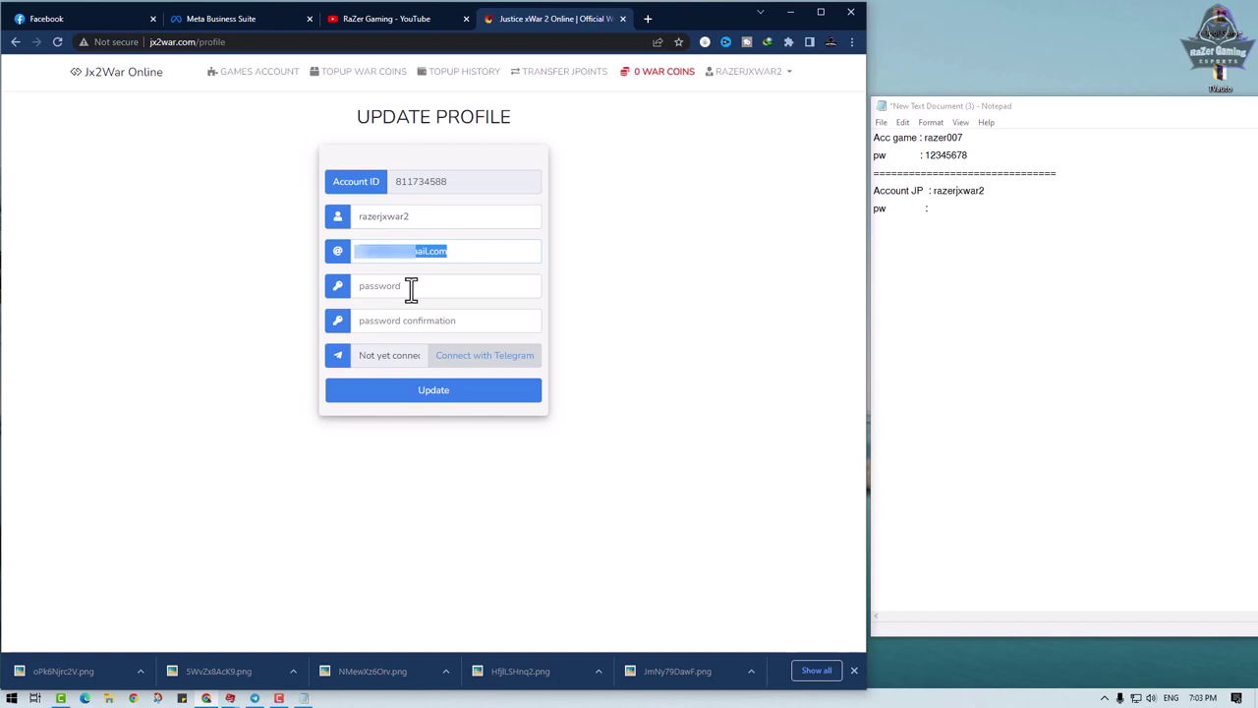
click(969, 211)
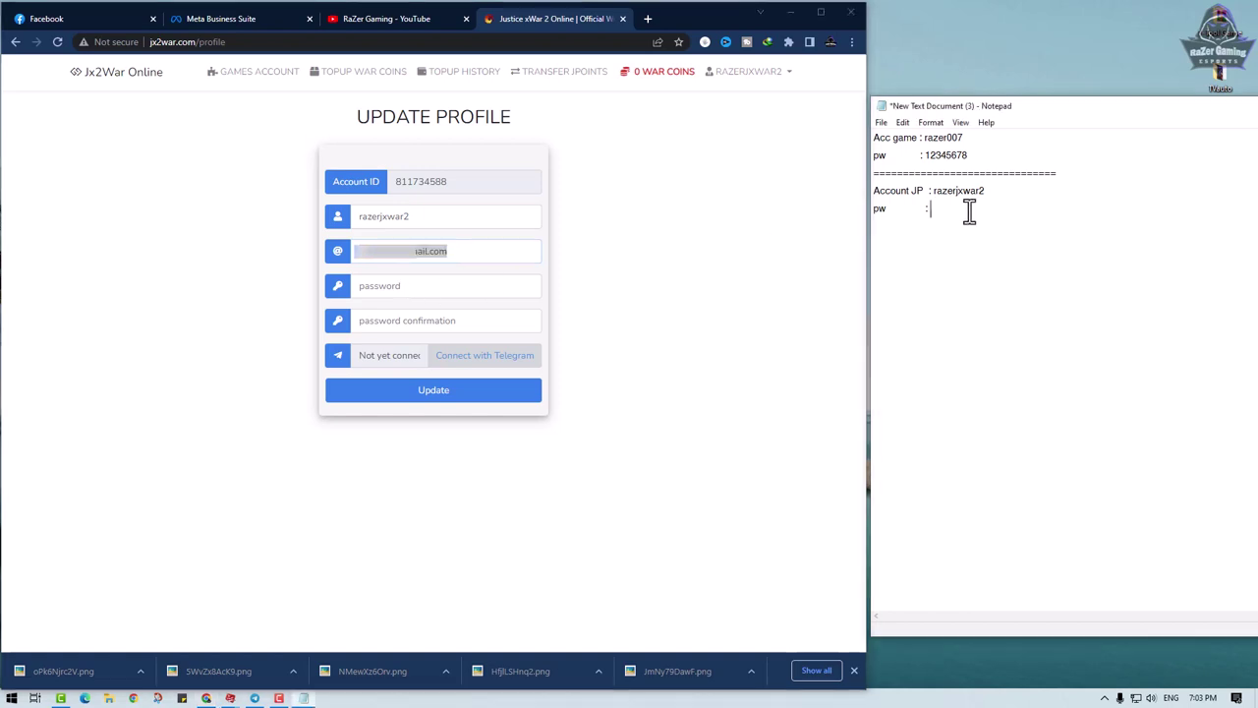
- Type a new 12-character password on the Account JP pw line and save the notes
click(886, 123)
click(899, 180)
- Copy the new password from Notepad into both the Password and Confirmation fields on the profile form
double_click(979, 207)
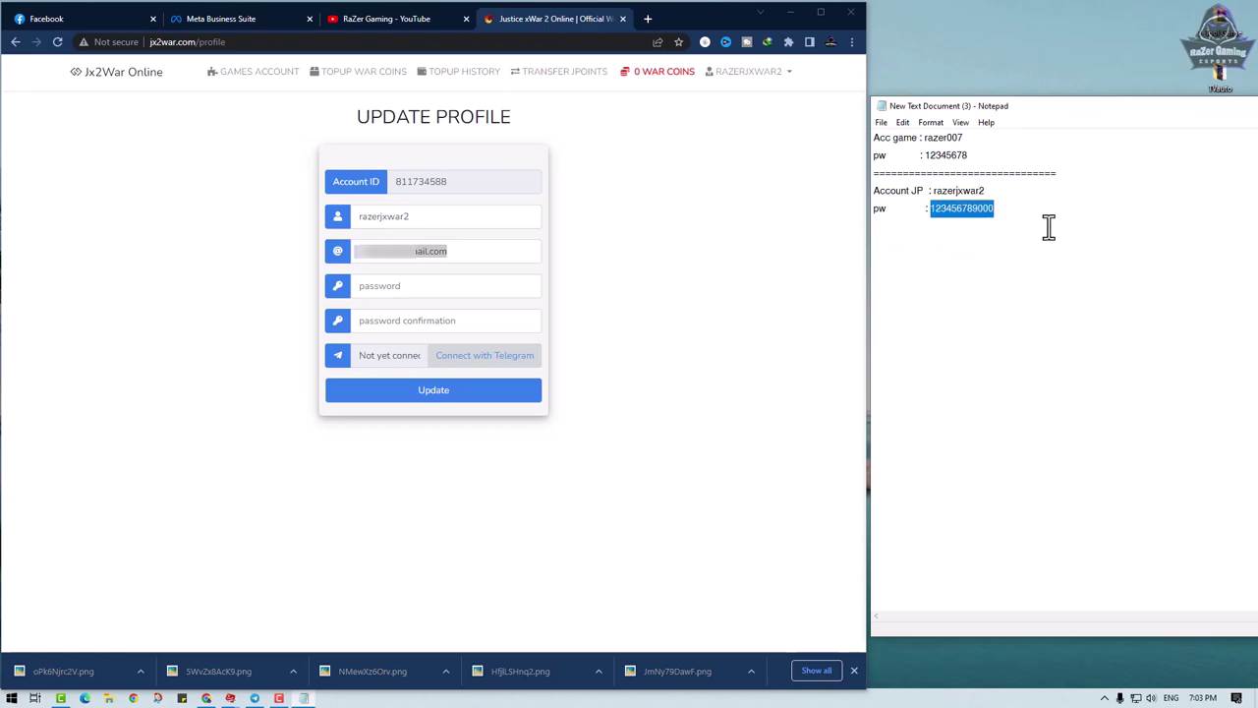
right_click(955, 213)
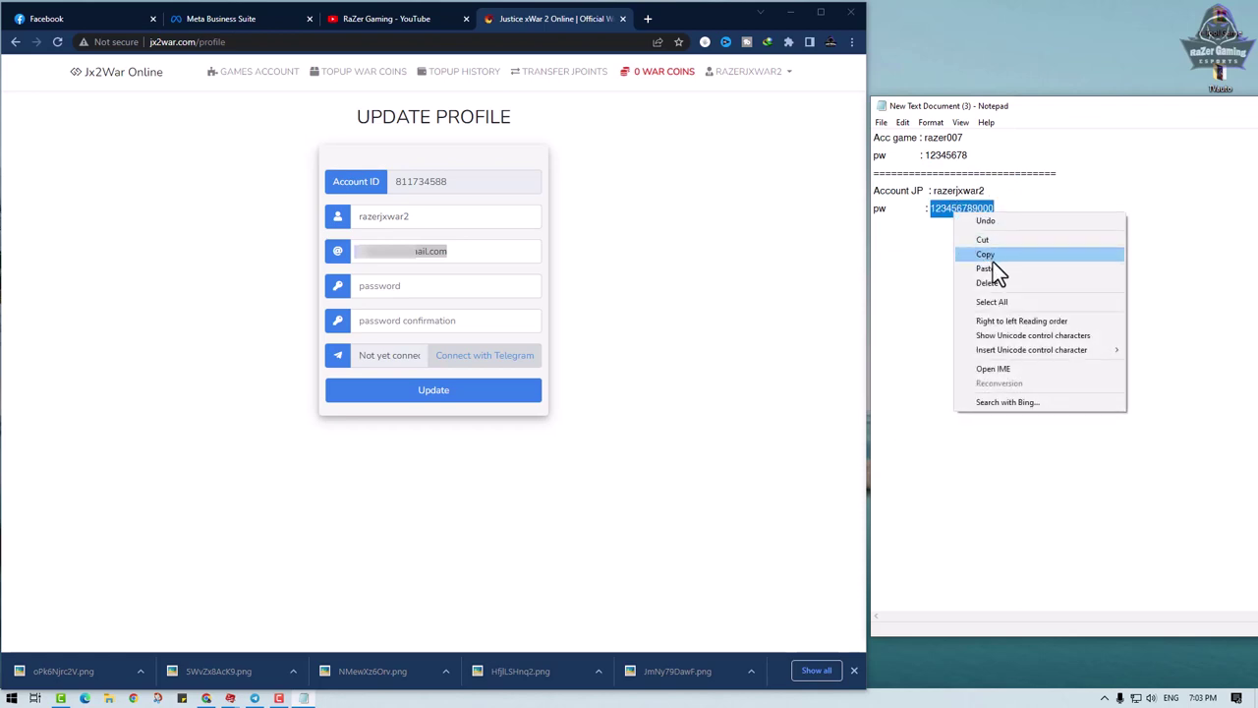
click(994, 260)
click(466, 292)
key(ctrl+v)
click(404, 323)
key(ctrl+v)
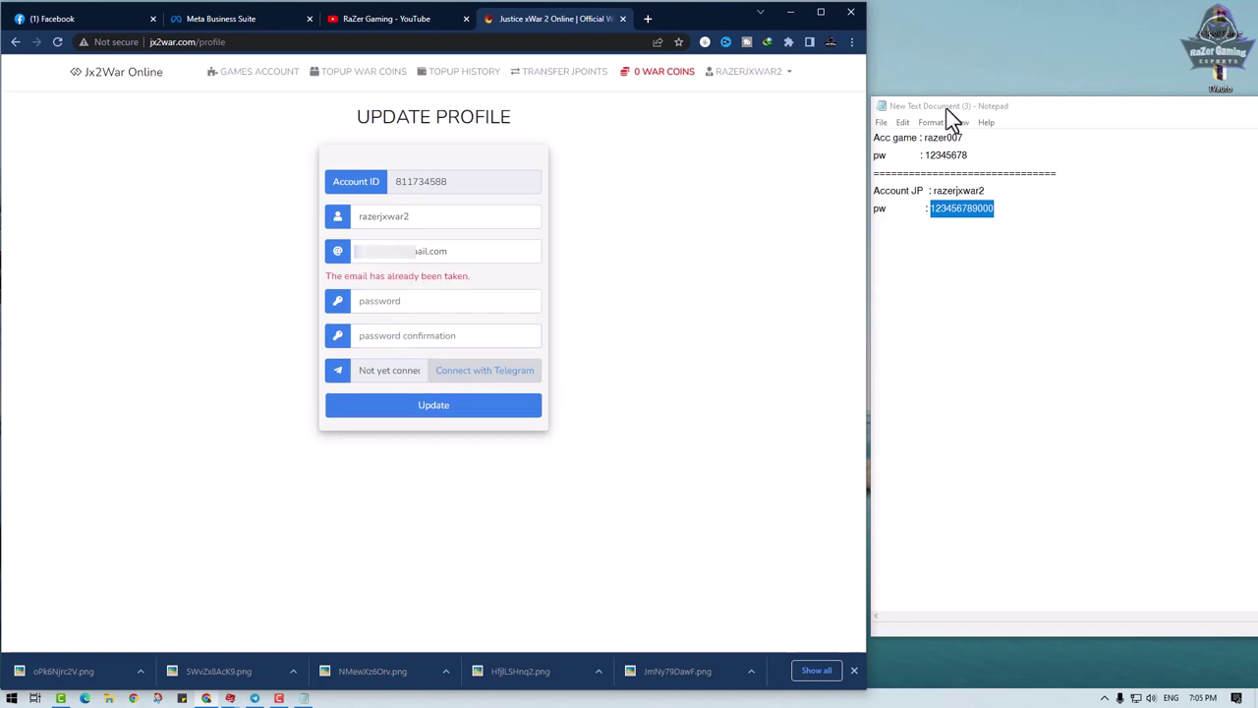
- Recopy the new password from Notepad into the Password field and submit Update, getting 'Successfull Updated.'
click(1016, 36)
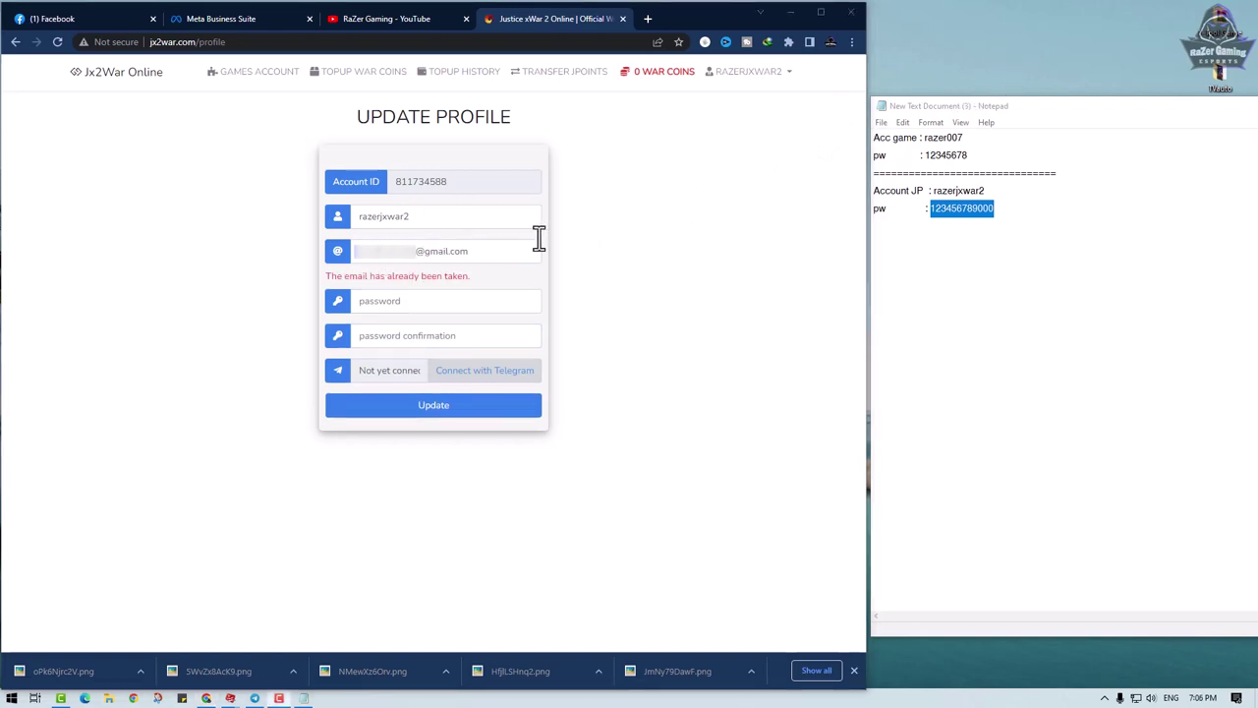
click(980, 212)
double_click(980, 212)
key(ctrl+c)
click(472, 304)
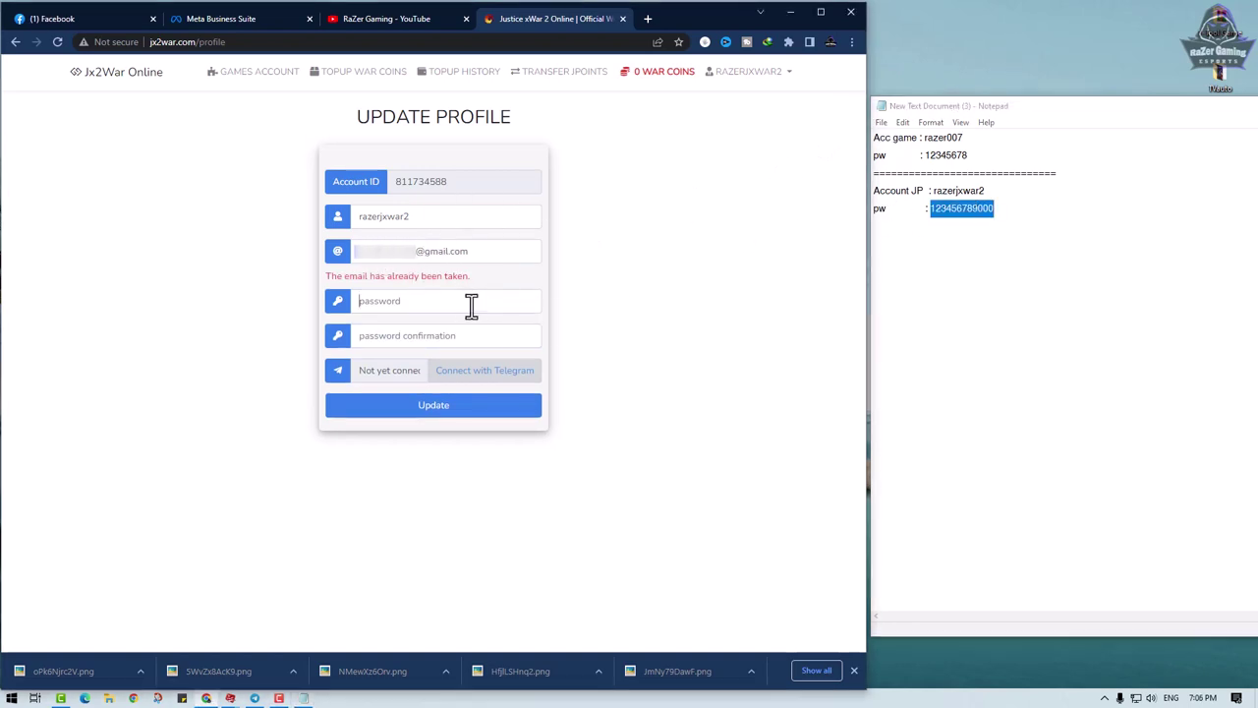
key(ctrl+v)
click(511, 334)
key(ctrl+v)
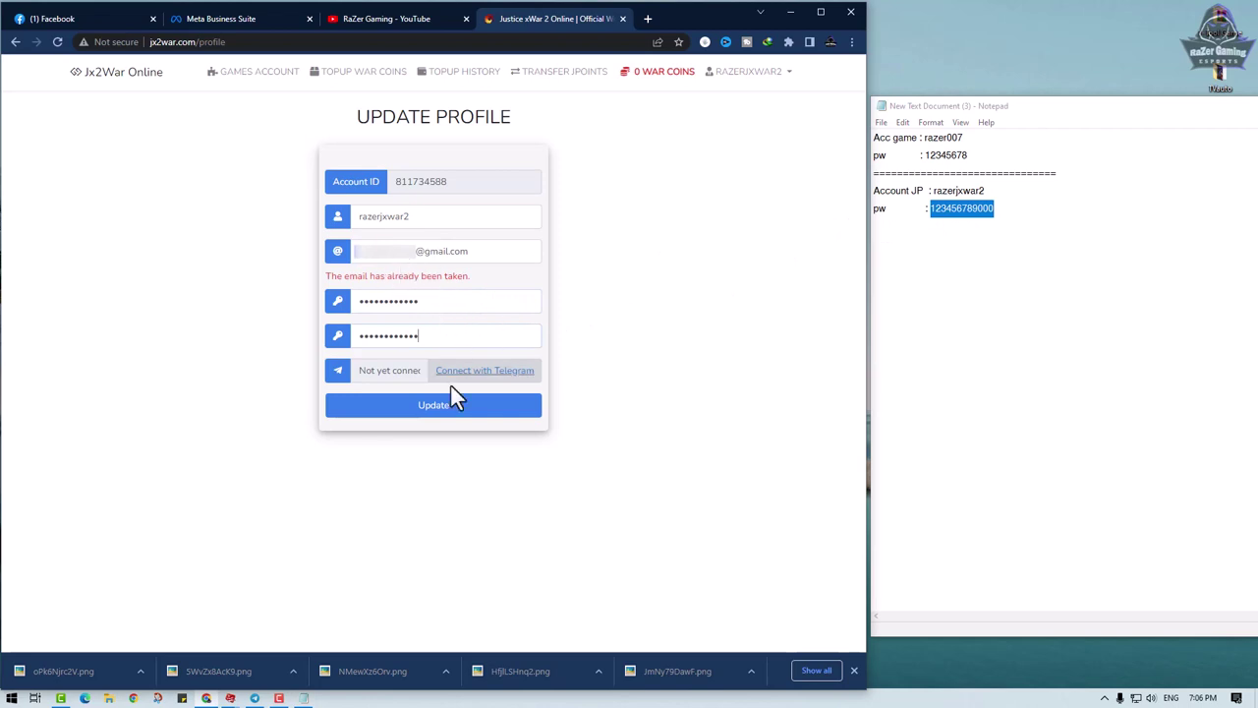
click(413, 409)
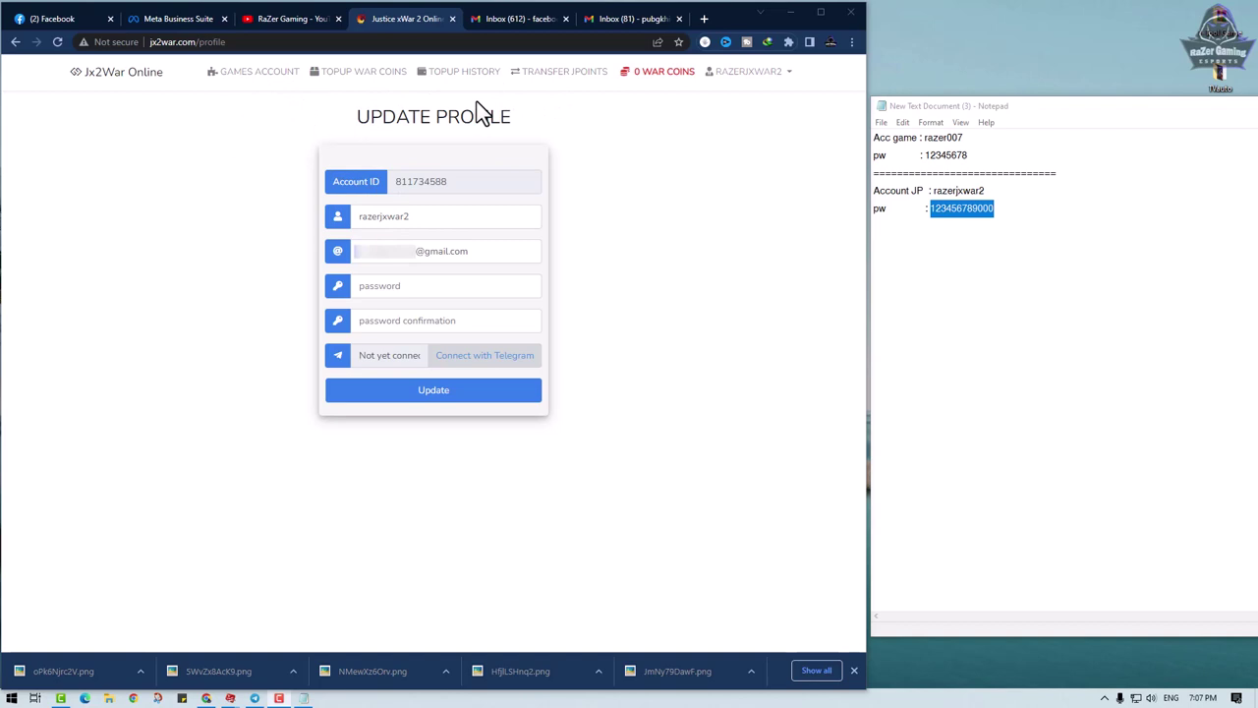
click(268, 76)
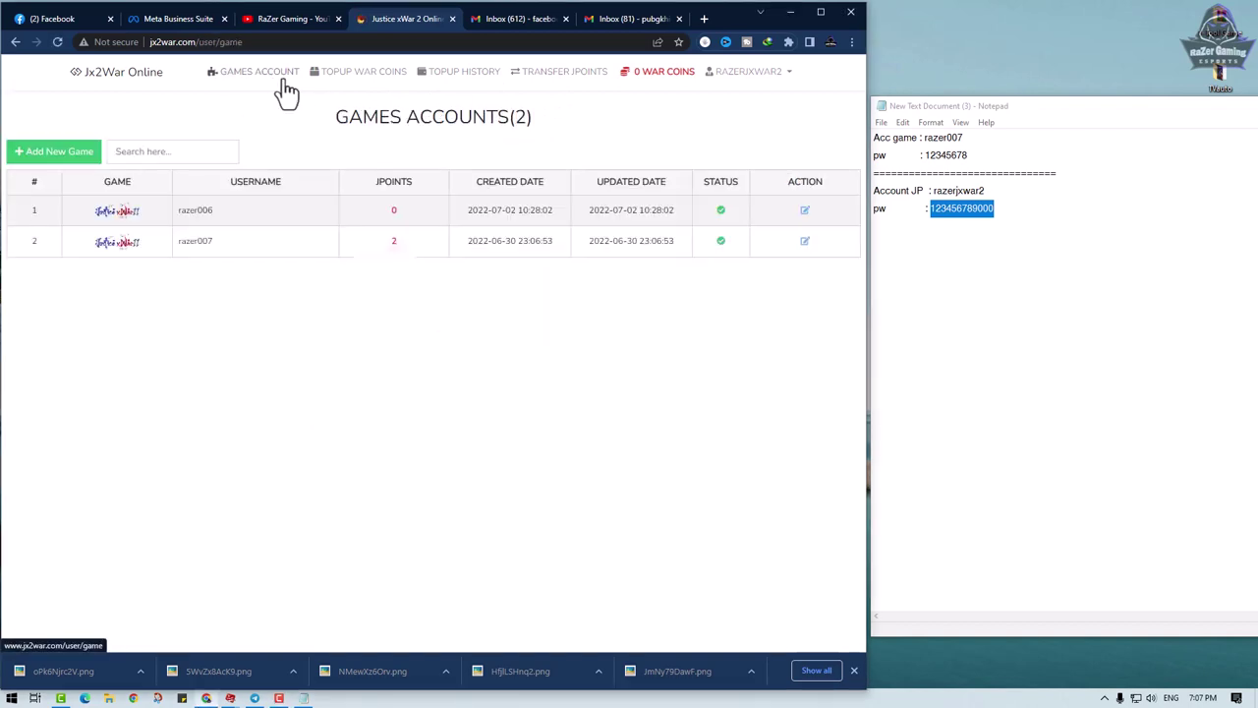
click(337, 84)
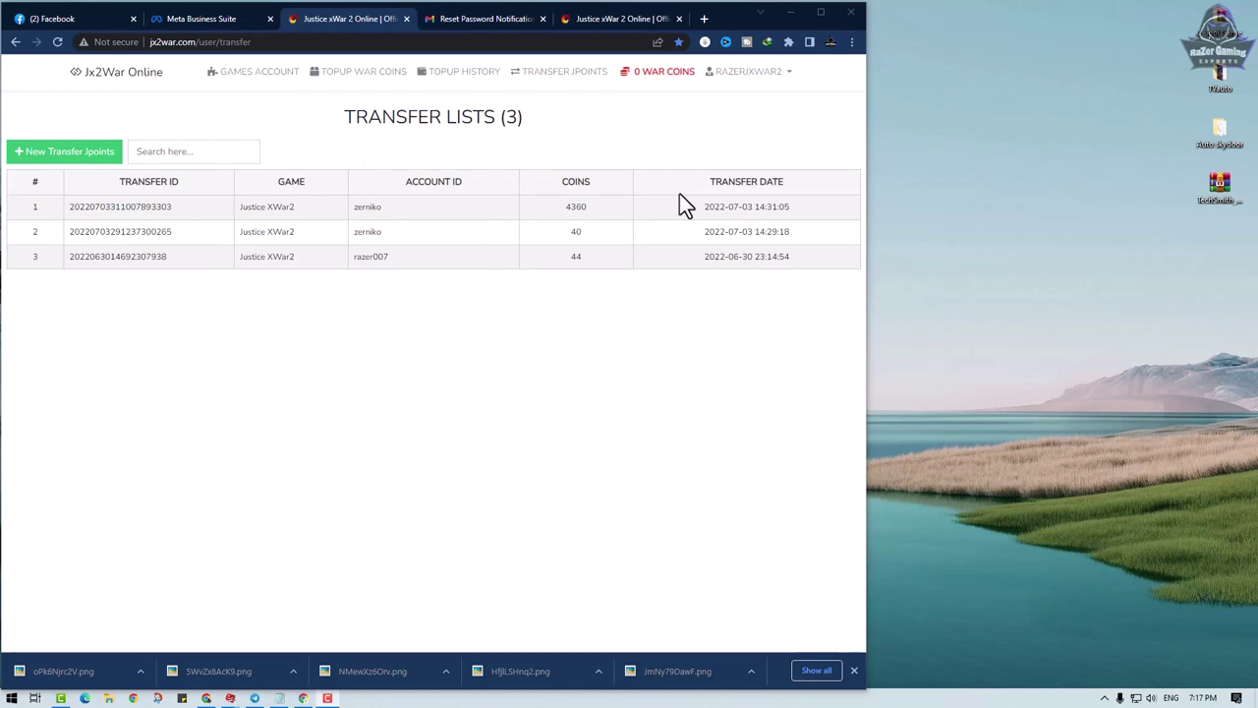
click(755, 79)
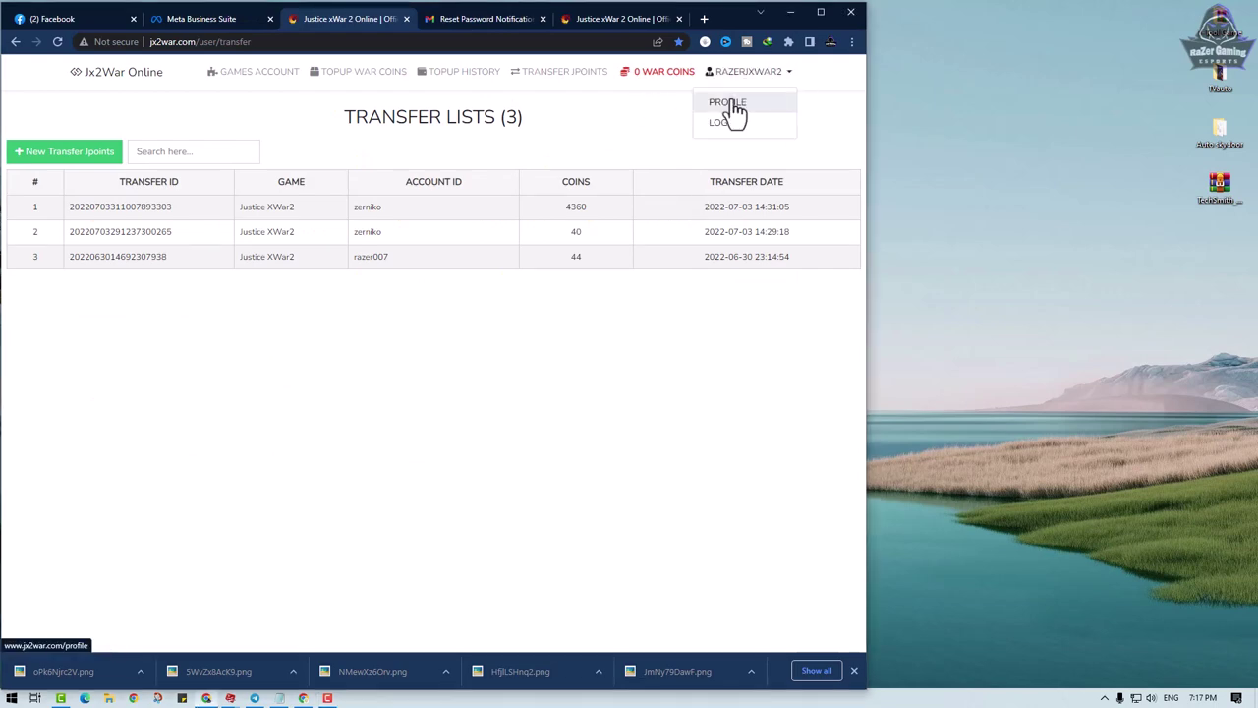
click(728, 106)
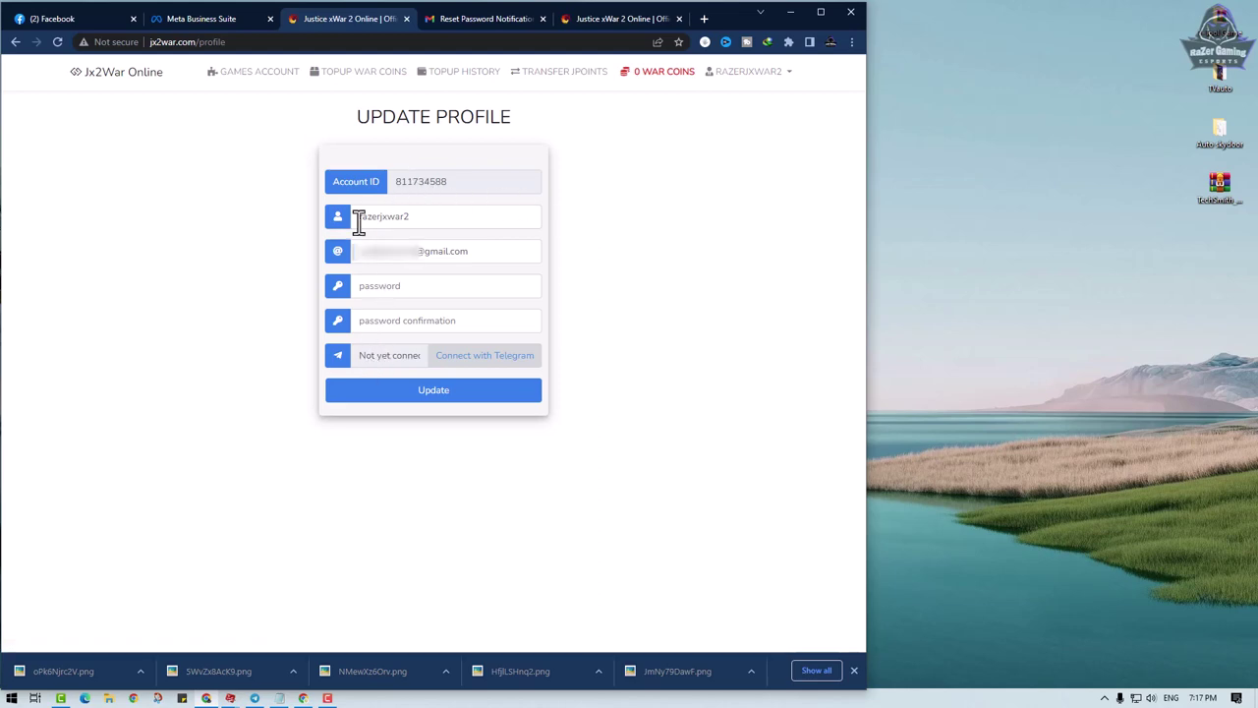